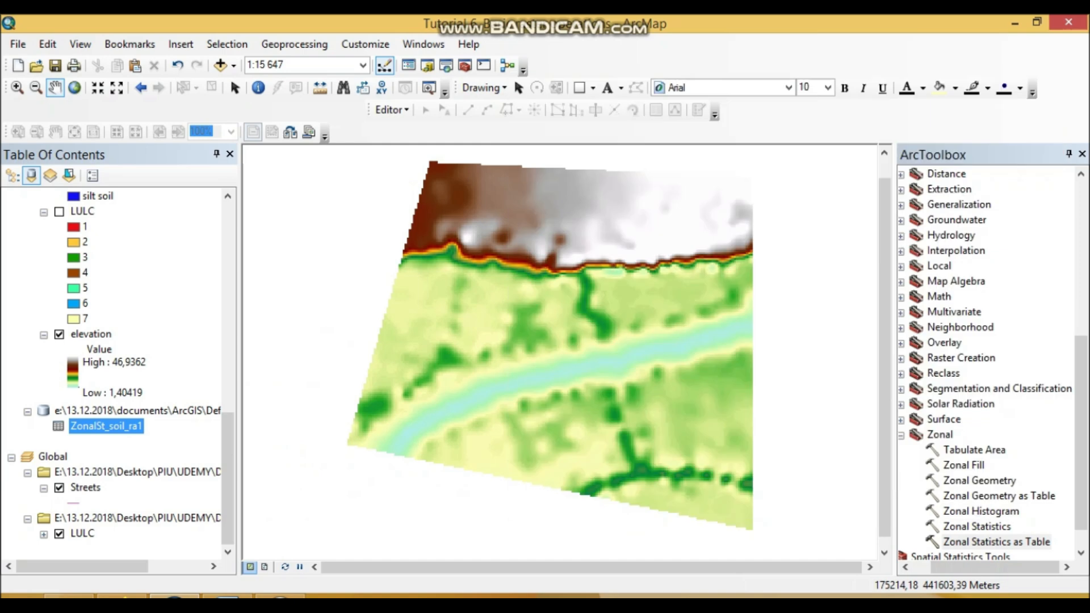
List the layers by drawing order, collapse the Local data frame and select the Zonal data frame.
scroll(118, 369, down, 2)
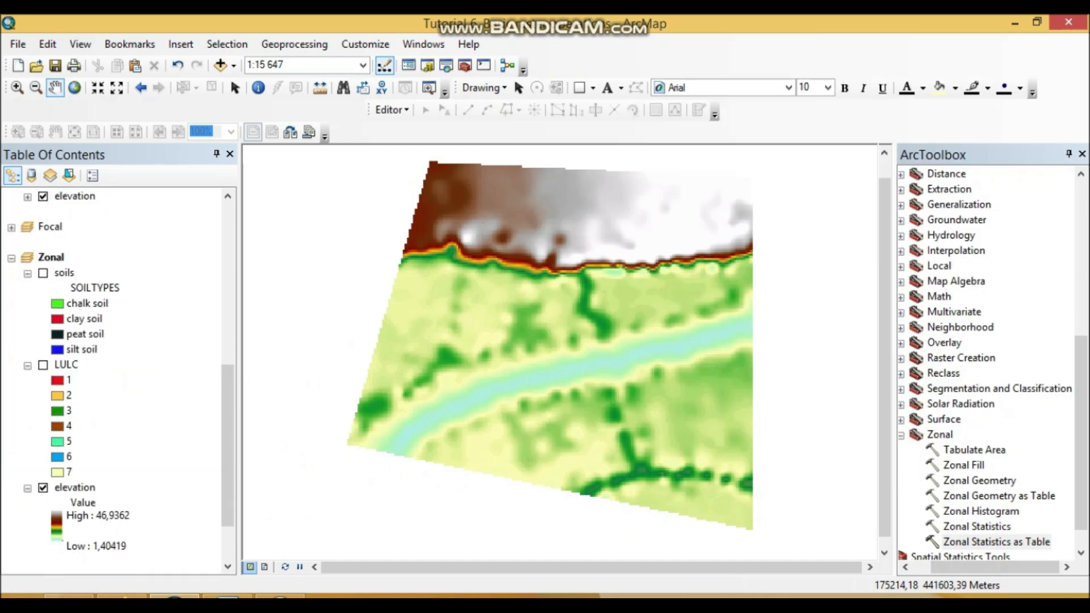
scroll(118, 369, up, 2)
click(51, 350)
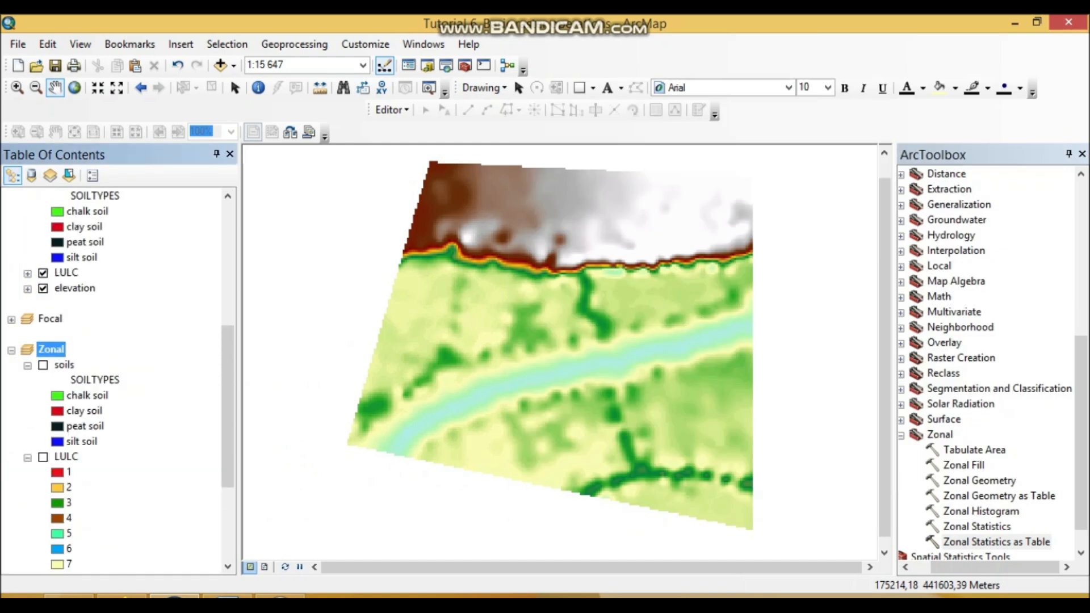
scroll(118, 369, up, 6)
scroll(118, 369, up, 1)
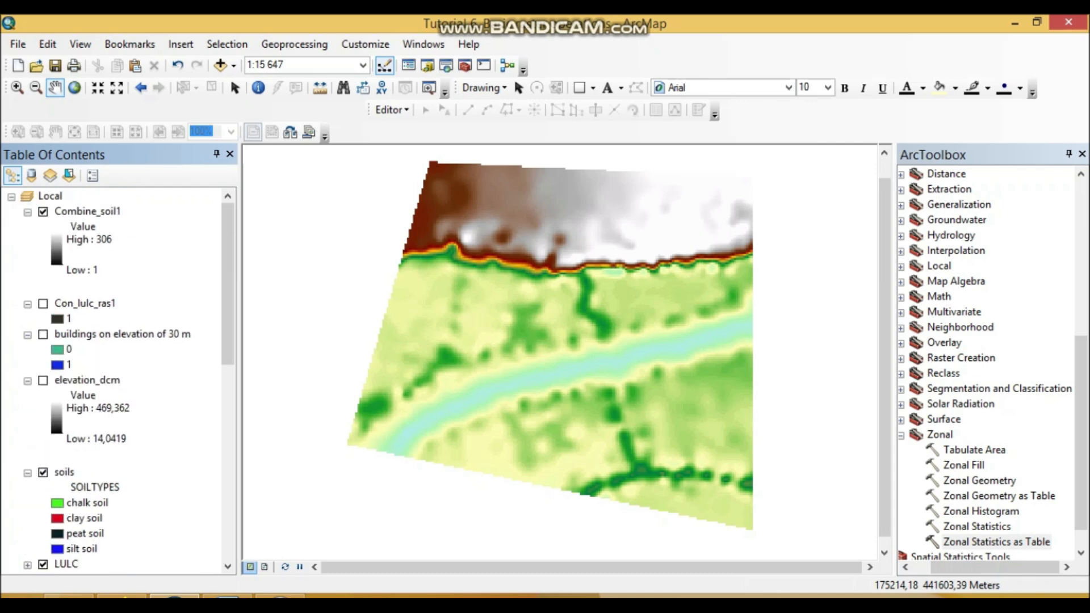
click(12, 197)
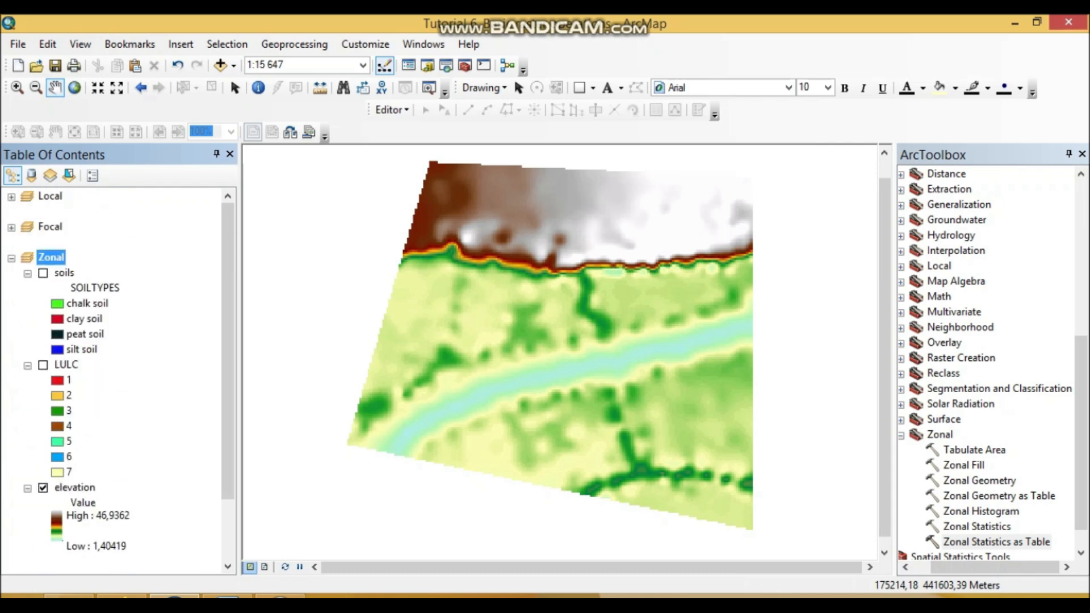
Turn on the soils layer in the Zonal data frame and review its attribute table.
click(42, 273)
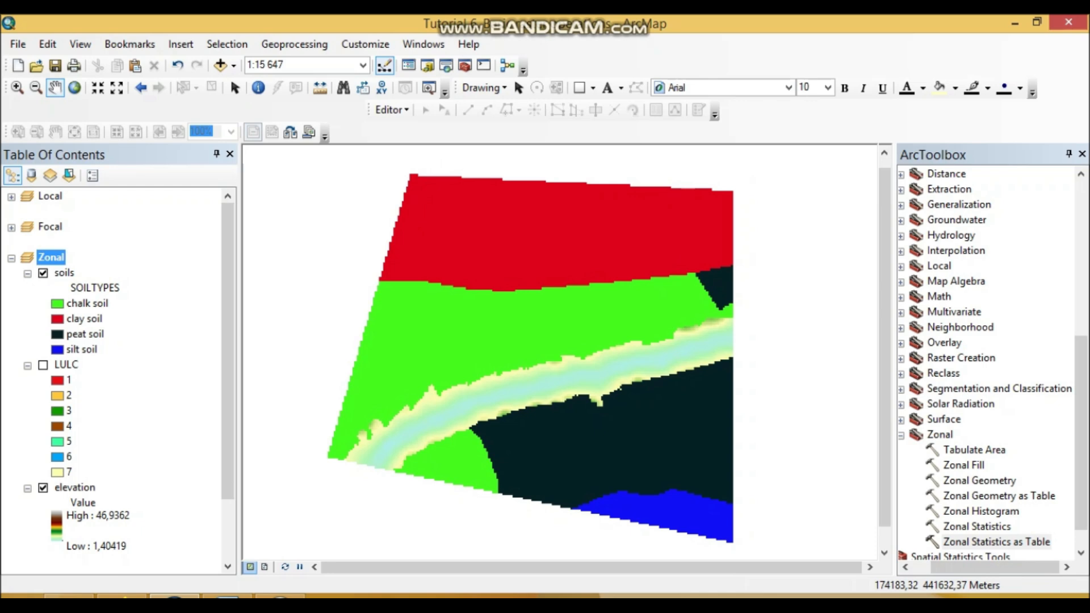
right_click(65, 273)
click(114, 321)
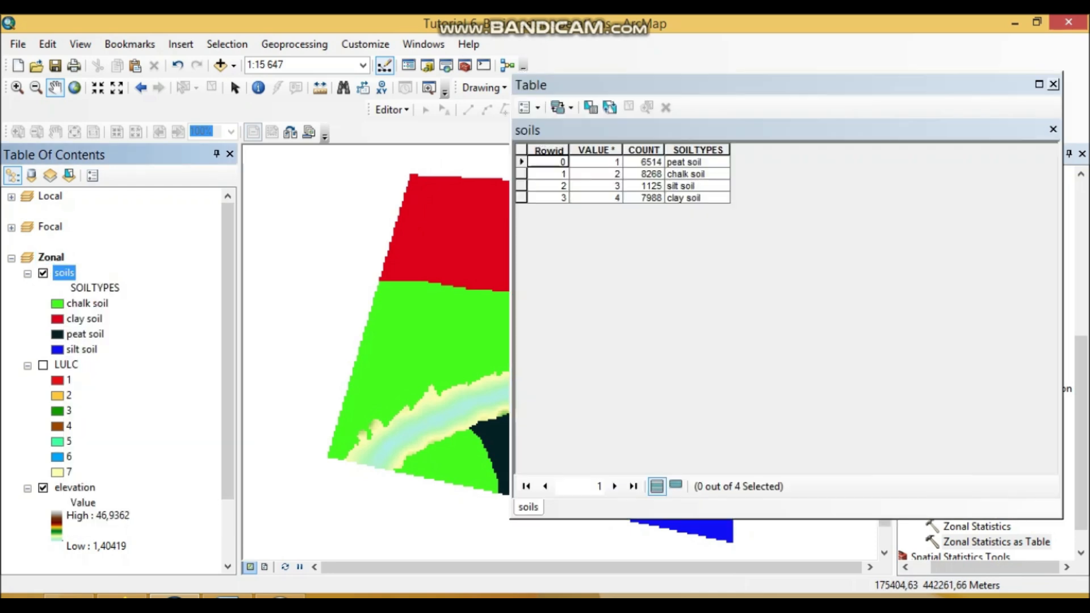
click(1053, 84)
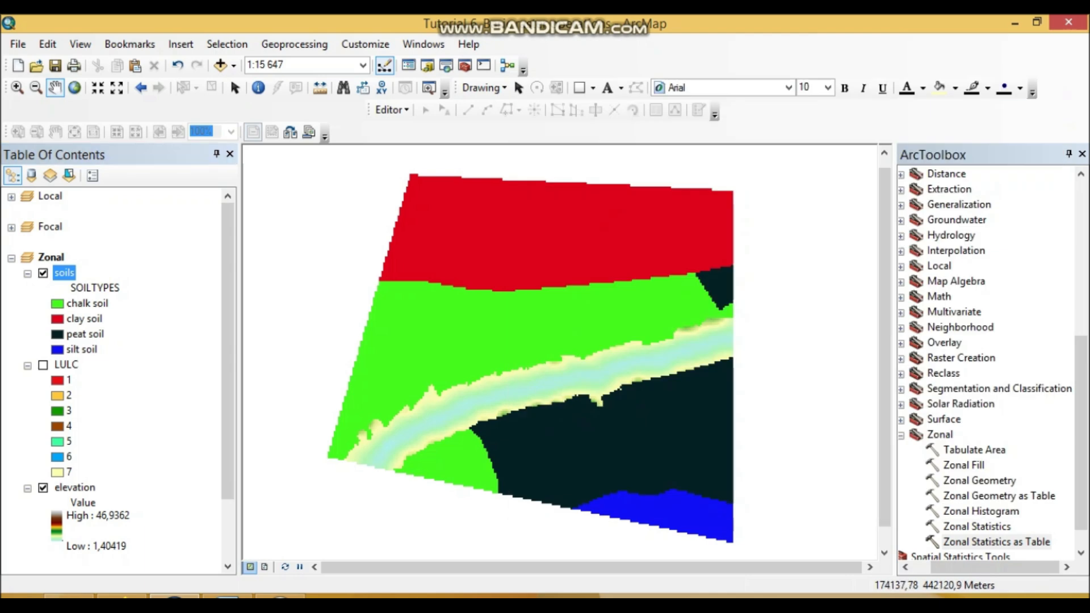
Switch to the Word tutorial document and remove the extra space after "statistics" in task 6.
key(alt+Tab)
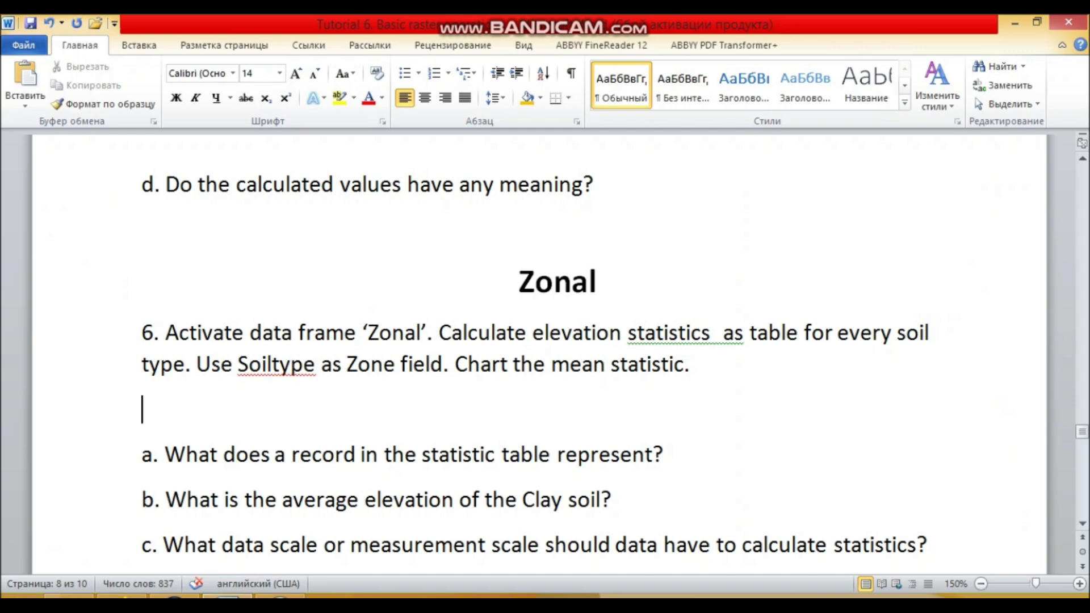
right_click(709, 342)
key(Escape)
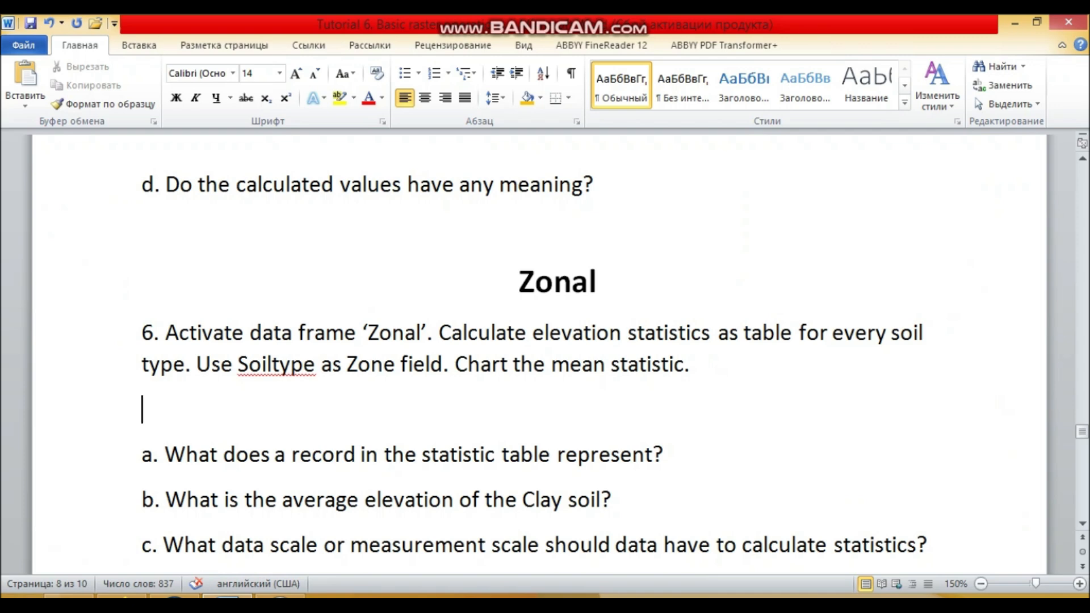
Switch back to ArcMap and widen the ArcToolbox window.
click(175, 596)
scroll(993, 364, down, 1)
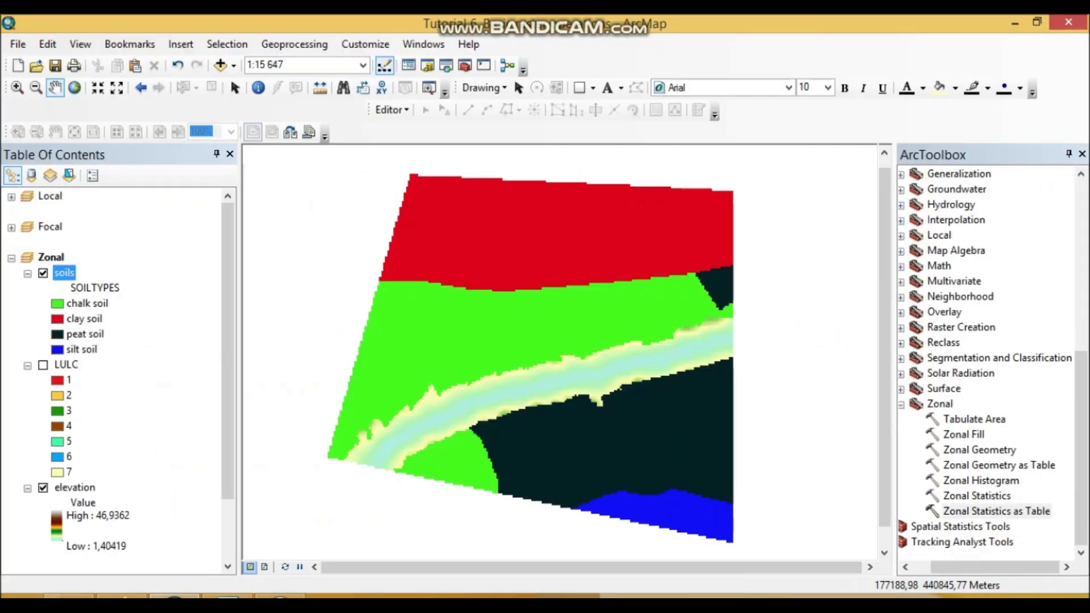
drag(894, 345, 861, 345)
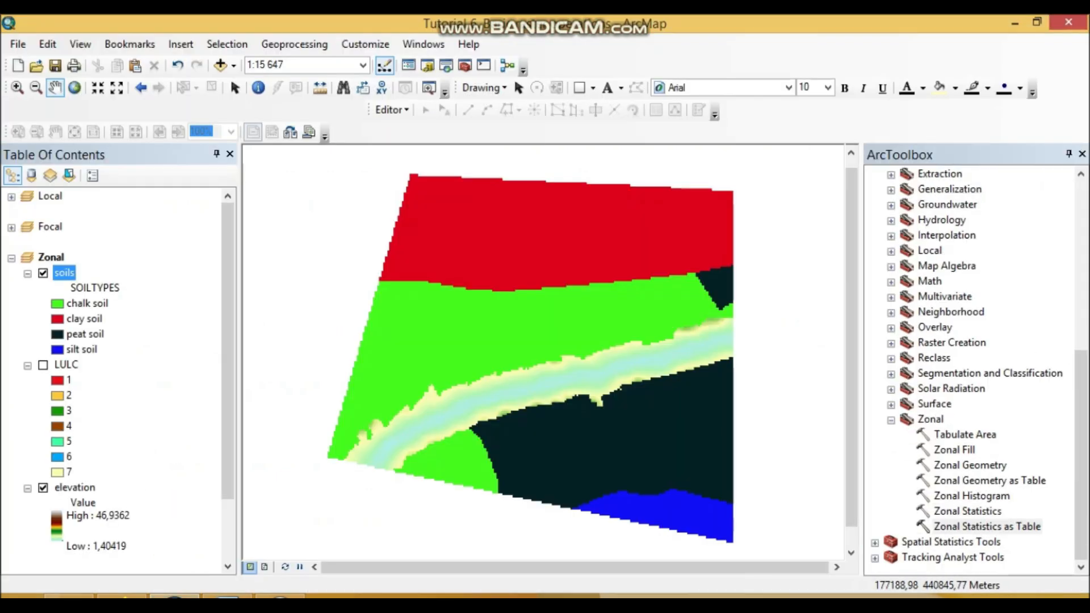
Examine the descriptions of the Zonal Geometry, Zonal Statistics, Zonal Geometry as Table and Zonal Statistics as Table tools.
scroll(974, 369, up, 6)
scroll(974, 369, down, 2)
scroll(973, 369, down, 4)
double_click(987, 527)
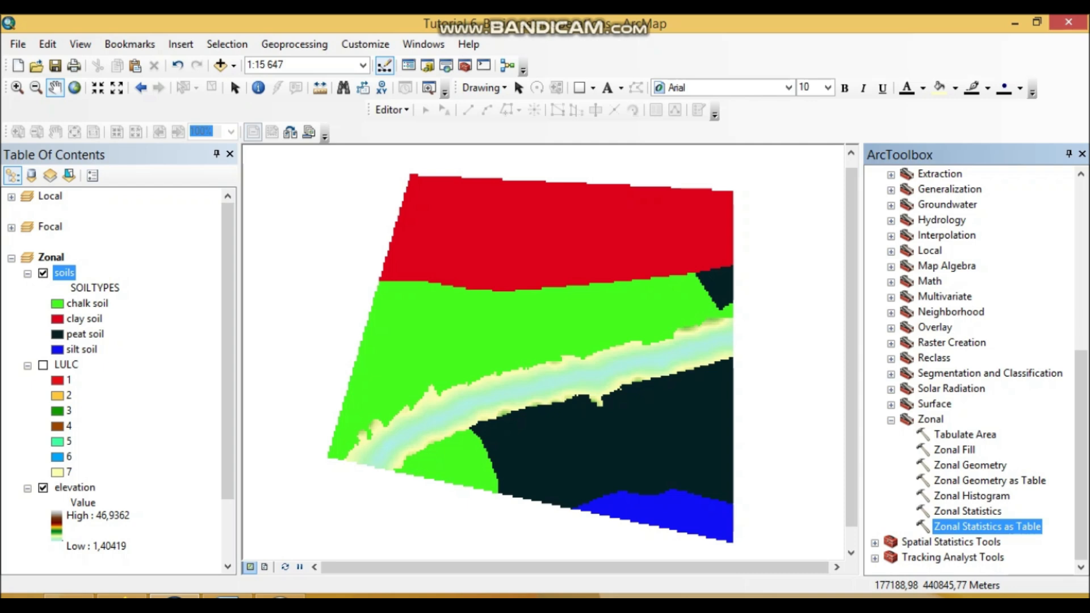
click(970, 466)
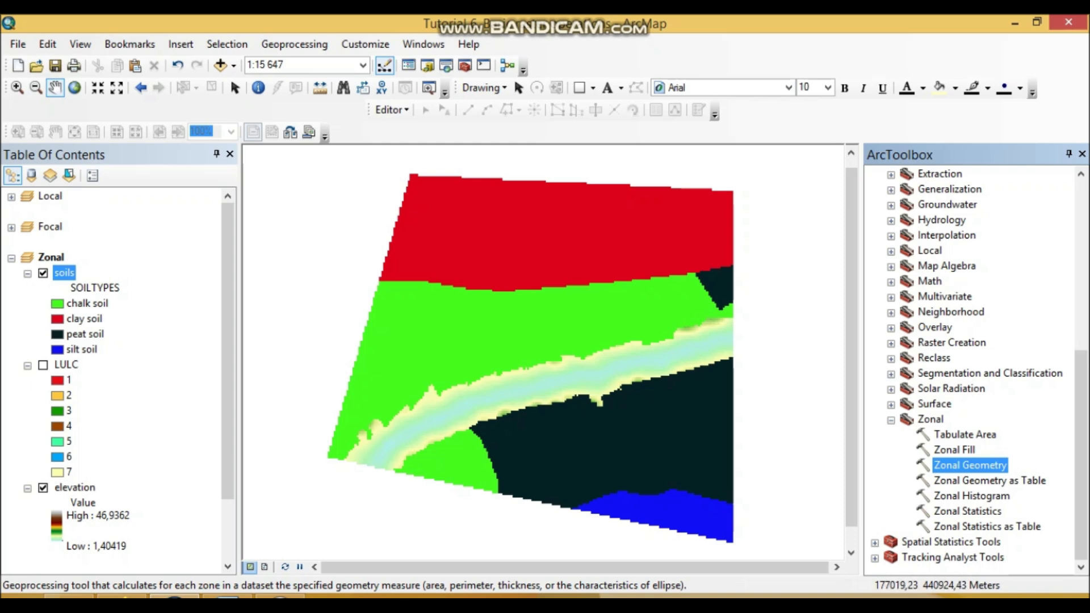
click(967, 511)
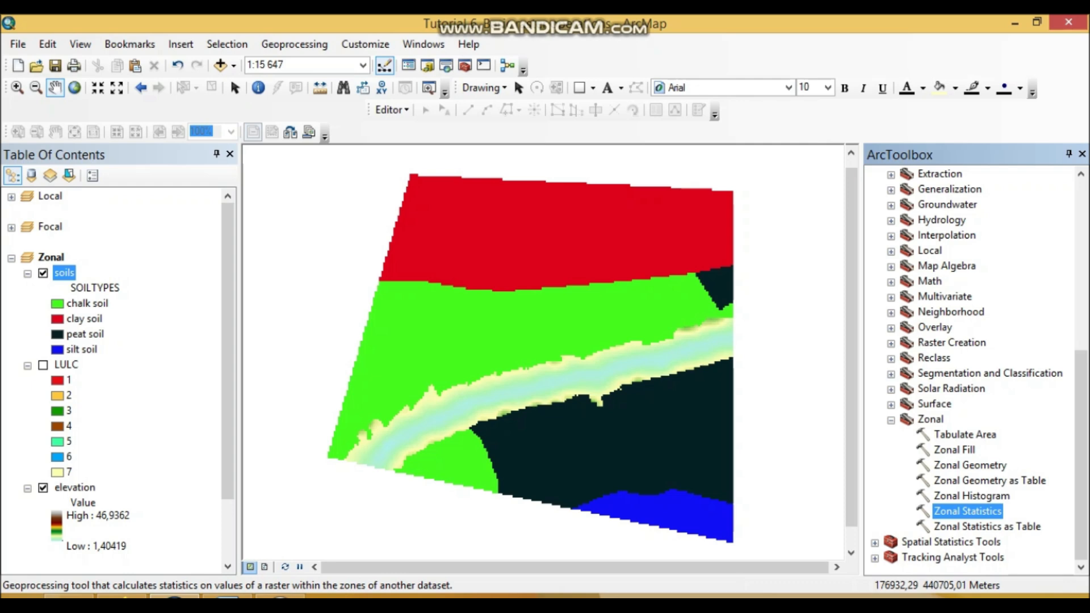
click(989, 481)
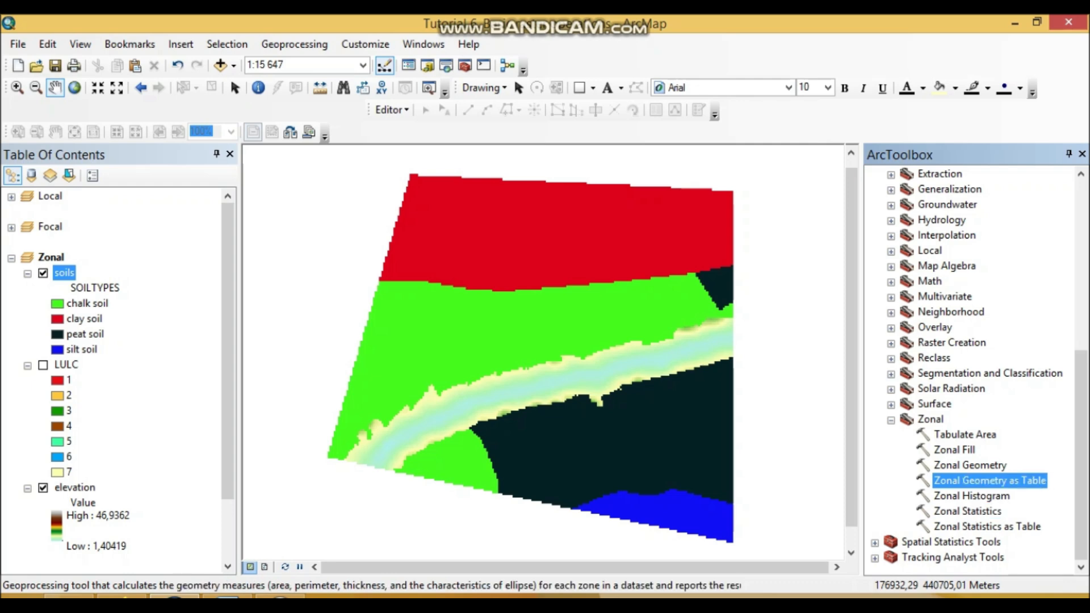
click(987, 526)
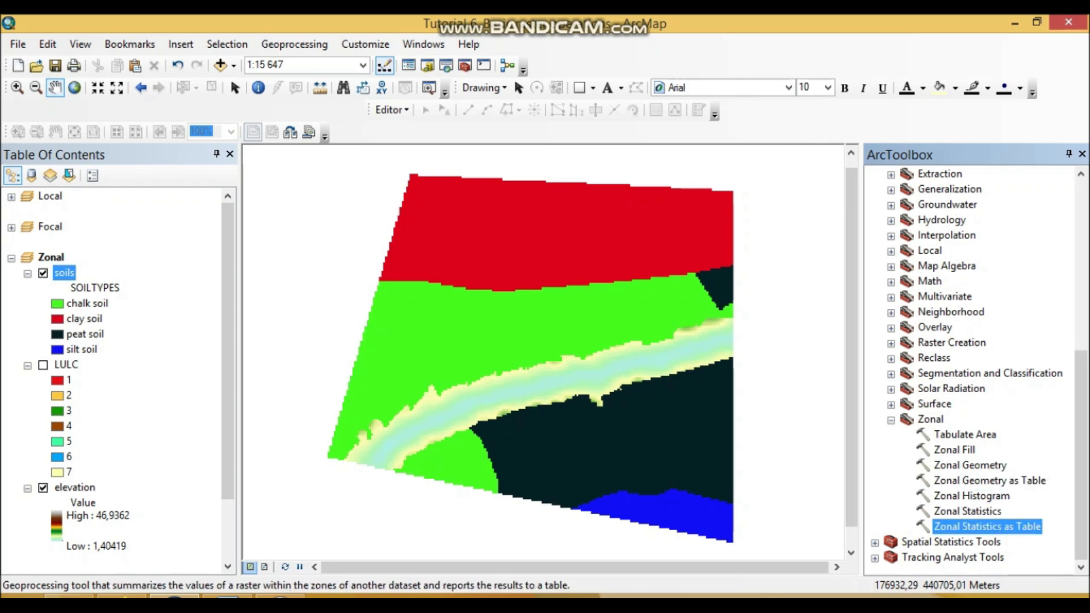
Set up Zonal Statistics as Table with soils as zone data, SOILTYPES as zone field, elevation as value raster and MEAN as statistics type.
double_click(987, 527)
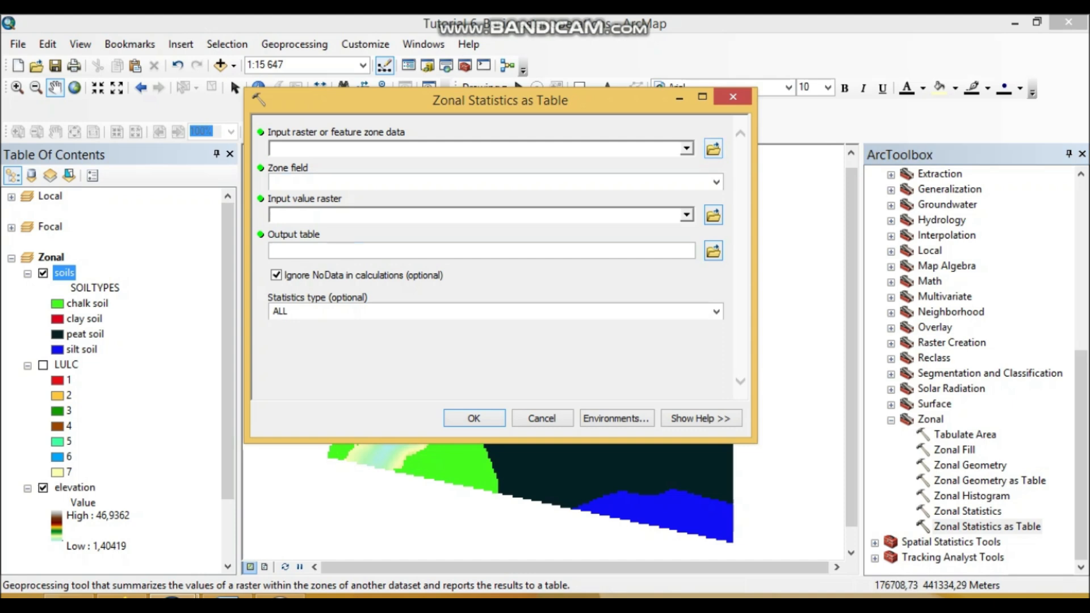
click(686, 149)
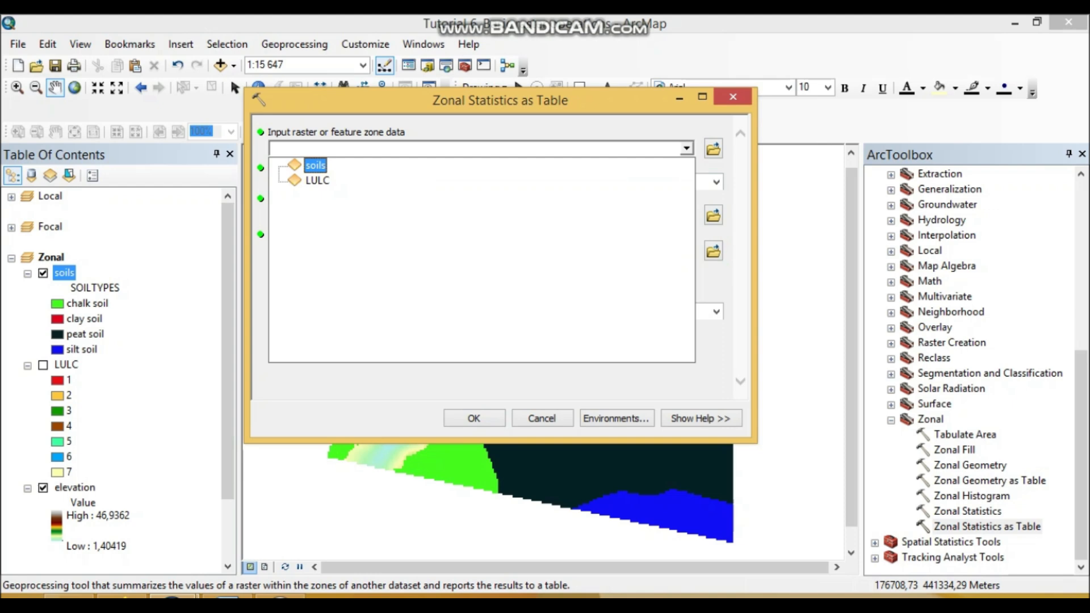
click(316, 165)
click(717, 182)
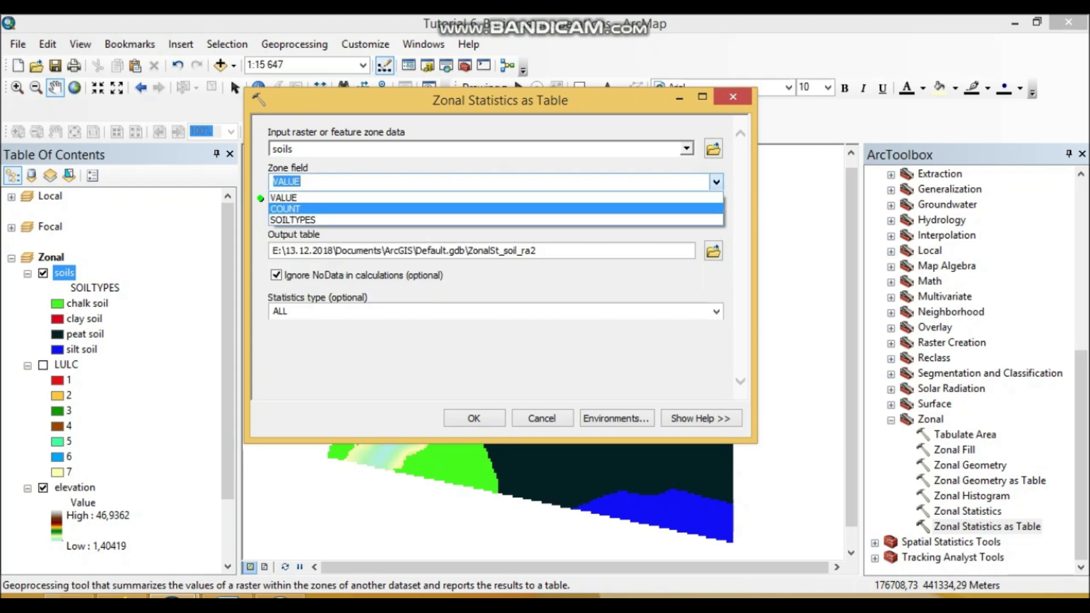
click(306, 221)
click(687, 214)
click(325, 262)
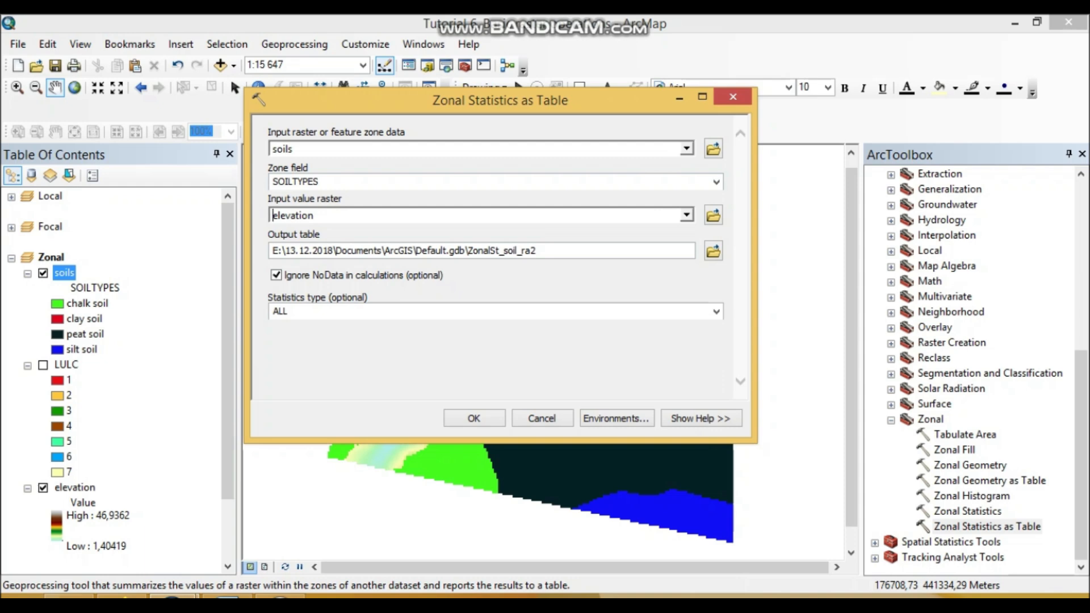
click(717, 312)
click(496, 338)
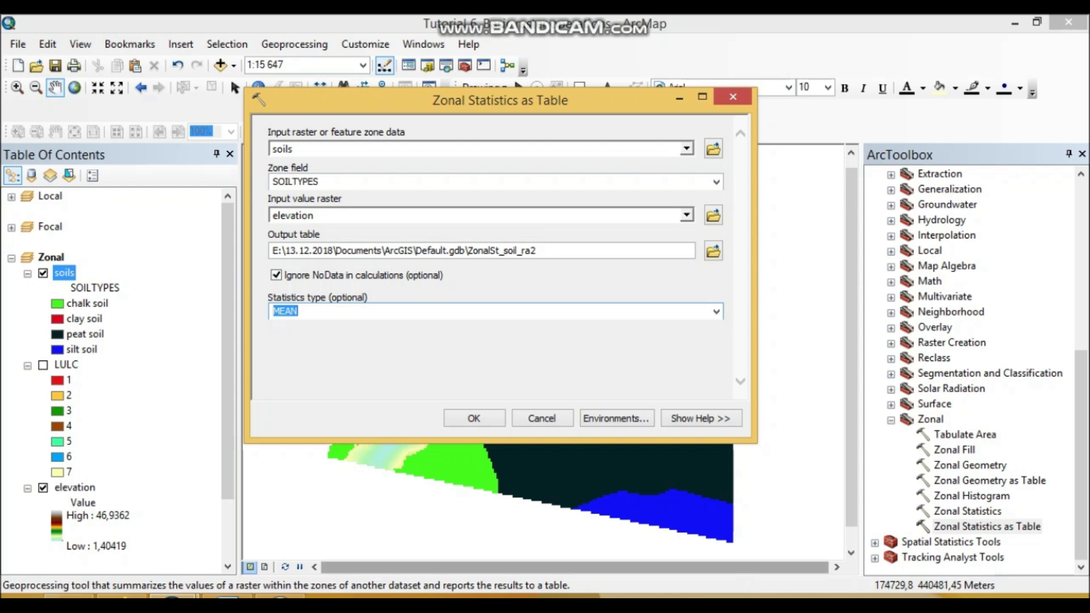
Switch to the Word document, paste the tool dialog's screenshot below task 6 and scale it down.
key(alt+Tab)
key(ctrl+v)
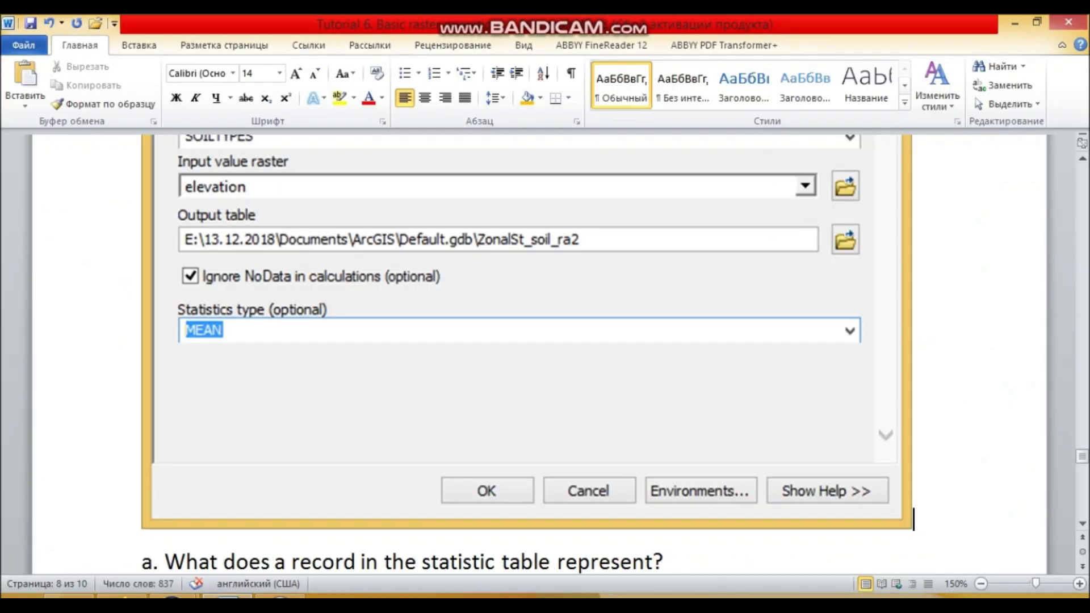
click(681, 408)
drag(912, 529, 829, 471)
Return to ArcMap and run the configured Zonal Statistics as Table tool.
click(174, 597)
click(301, 520)
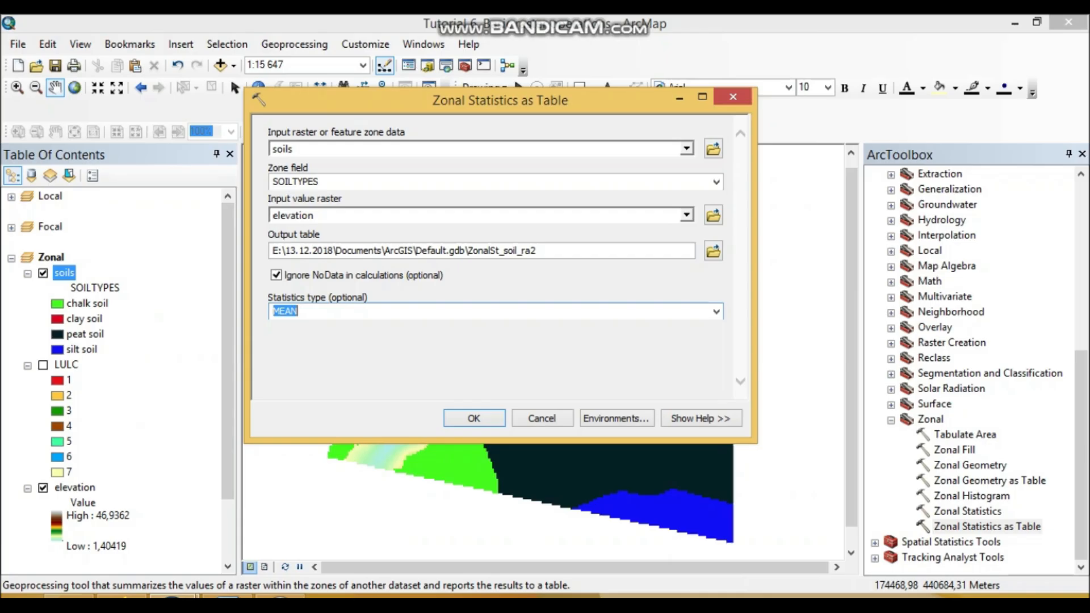
key(Return)
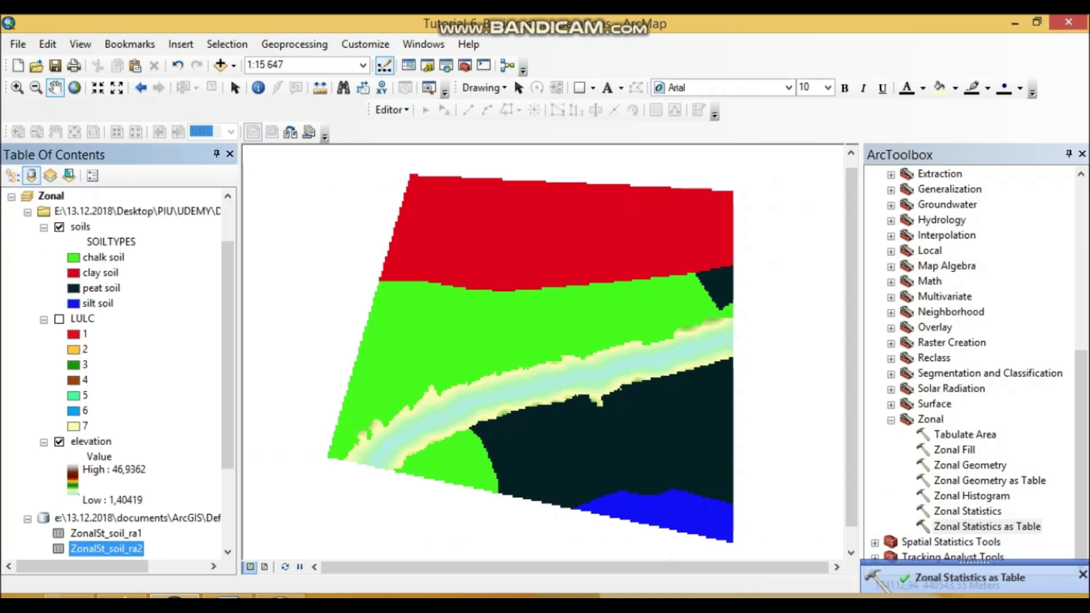
Remove the ZonalSt_soil_ra1 table from the Zonal data frame and open ZonalSt_soil_ra2 in a widened table window.
right_click(120, 534)
click(166, 402)
right_click(121, 534)
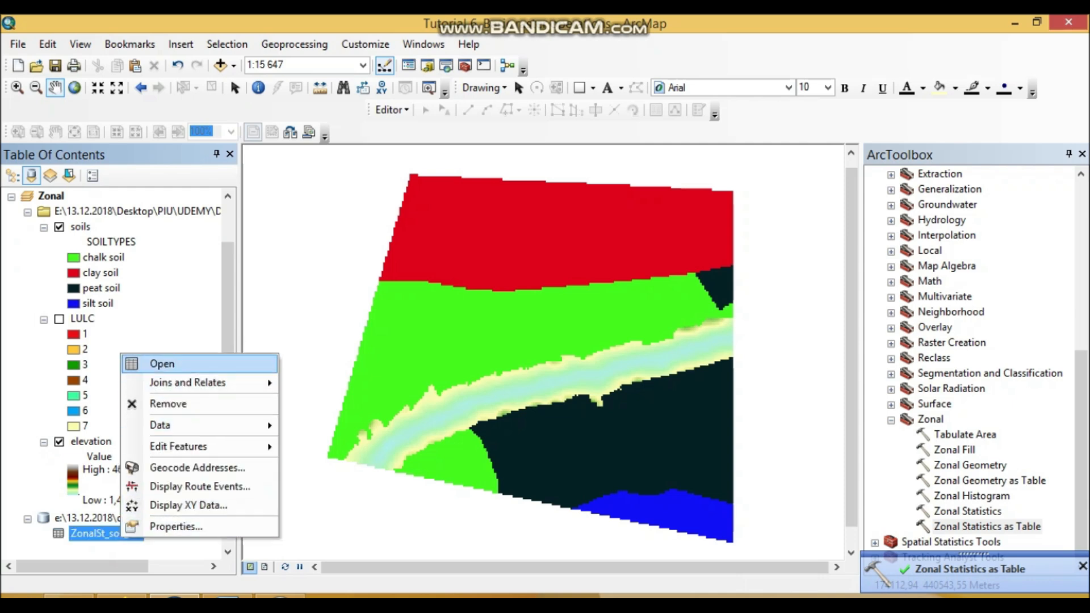
click(161, 363)
drag(510, 239, 322, 239)
Capture the ZonalSt_soil_ra2 table window with the Snipping Tool and copy the snip.
click(21, 606)
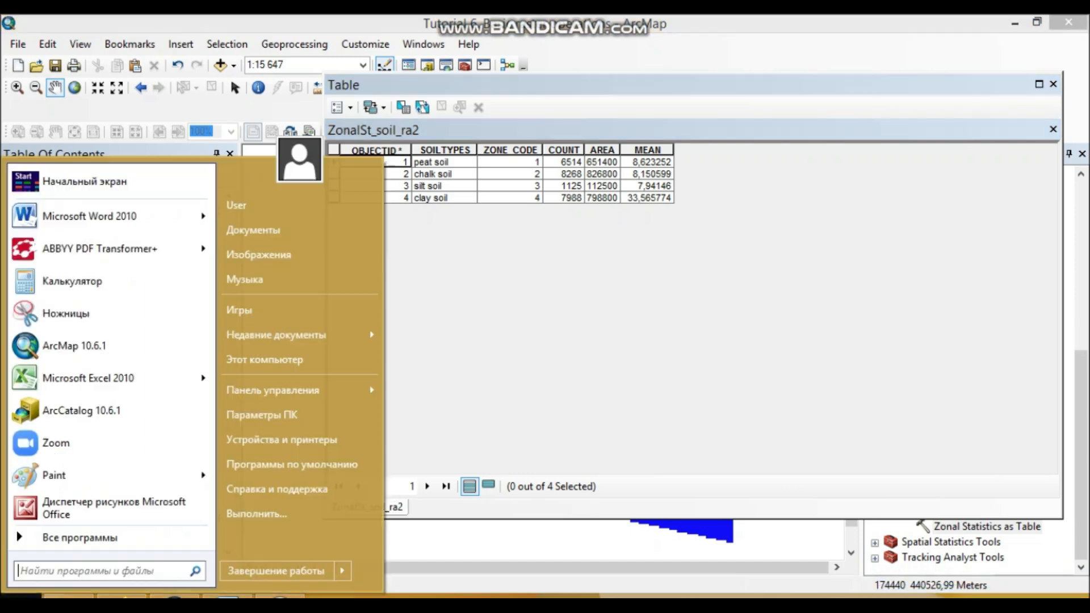
click(74, 314)
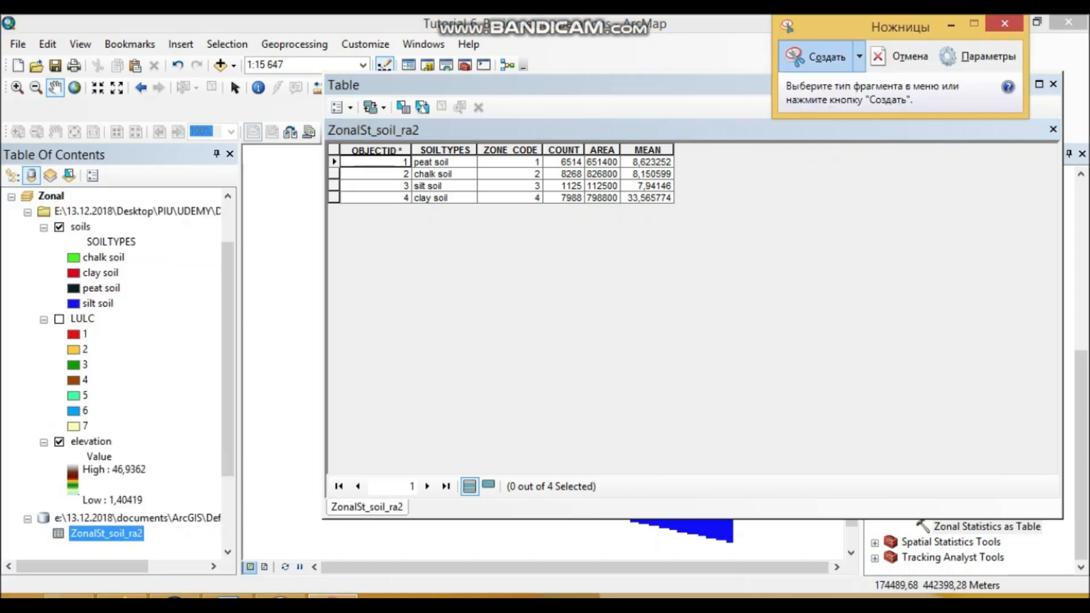
click(815, 56)
drag(322, 74, 1064, 519)
right_click(713, 360)
click(769, 390)
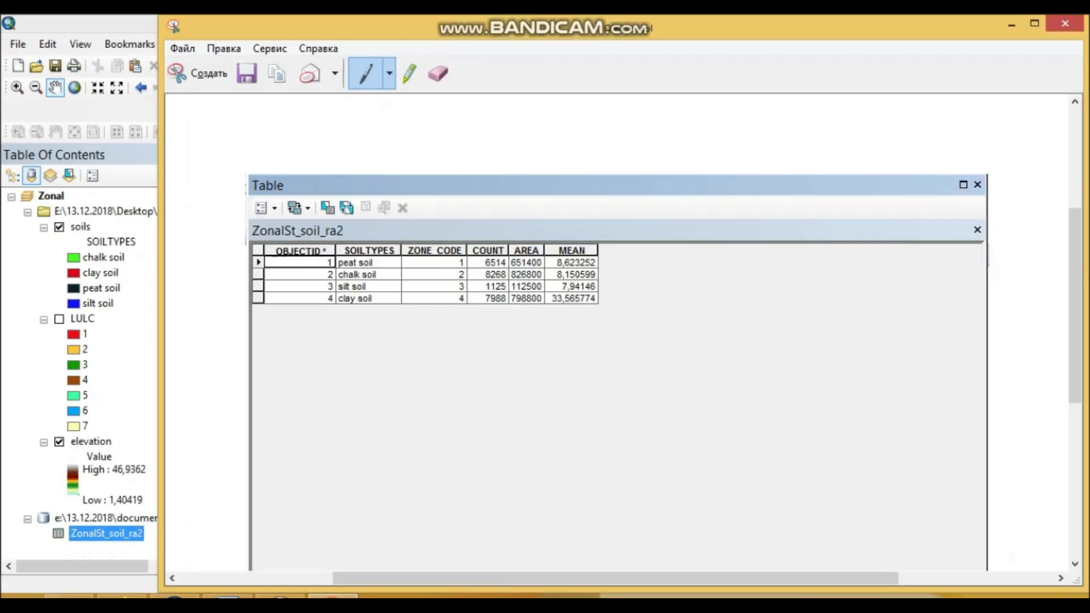
Switch to the Word document and paste the table snip on a new line above question b.
click(228, 596)
scroll(540, 353, down, 2)
scroll(539, 352, up, 15)
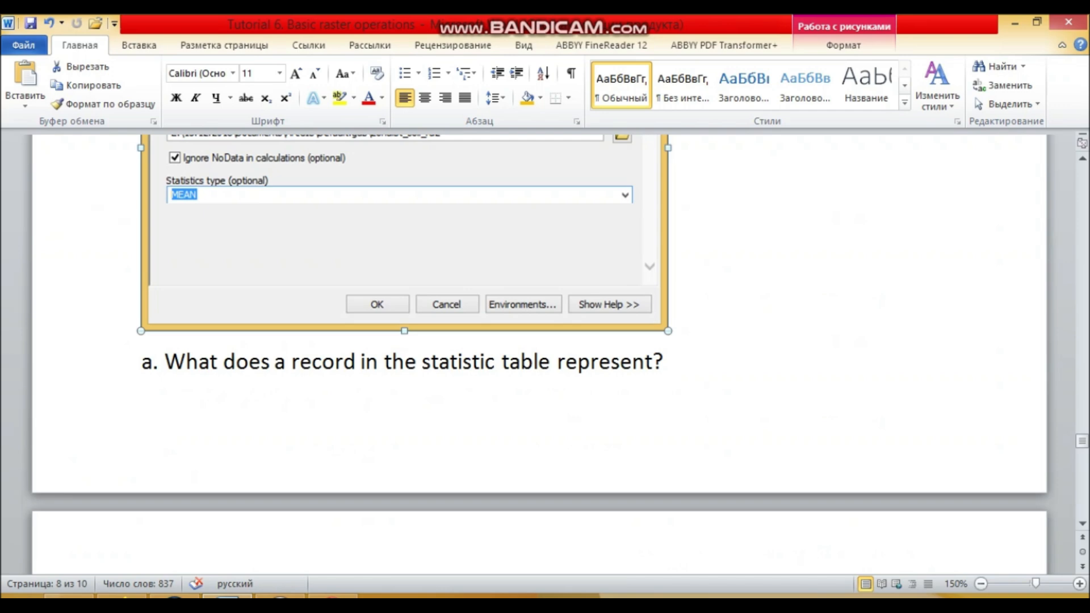
click(671, 319)
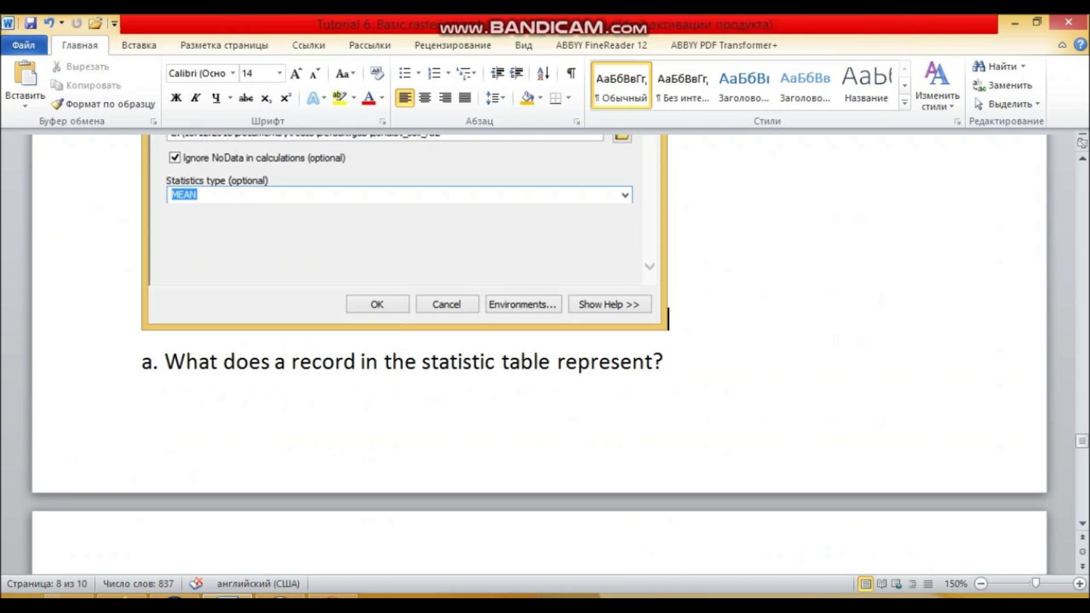
scroll(540, 353, down, 2)
click(142, 500)
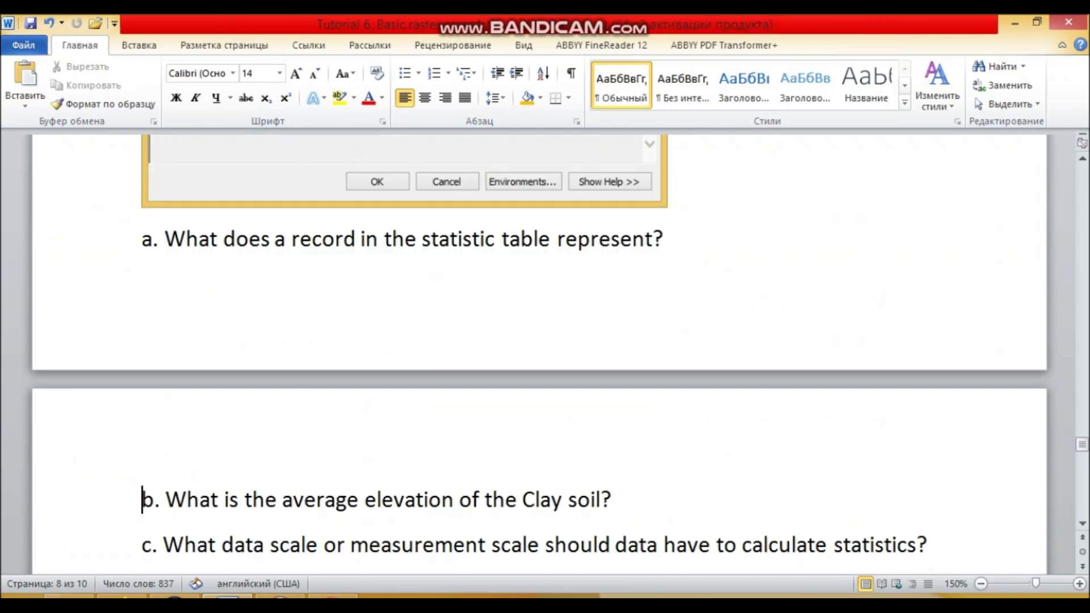
key(Return)
key(Up)
key(ctrl+v)
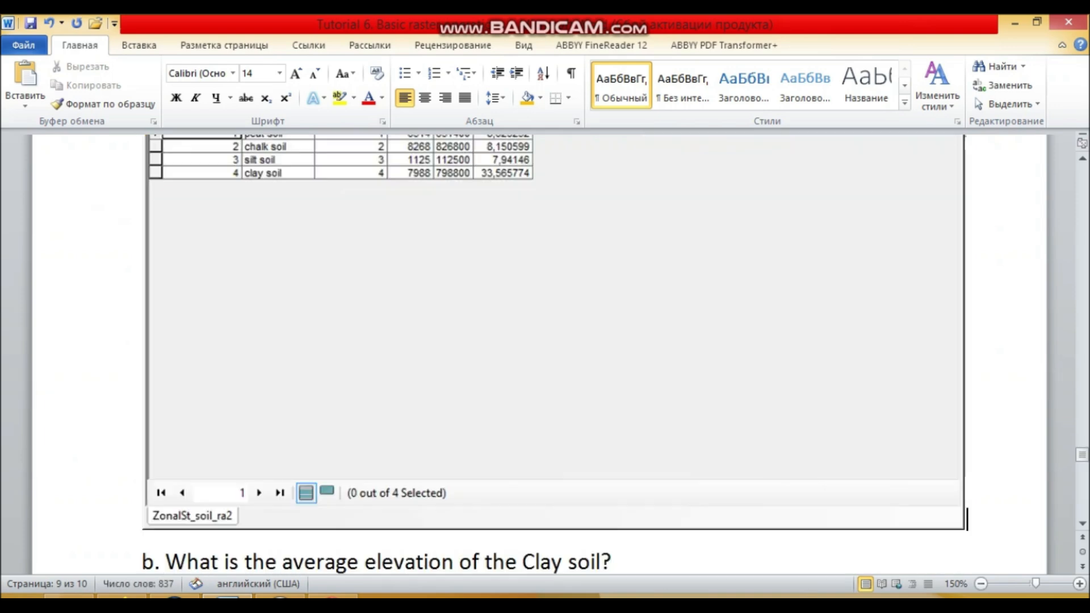
scroll(553, 352, up, 2)
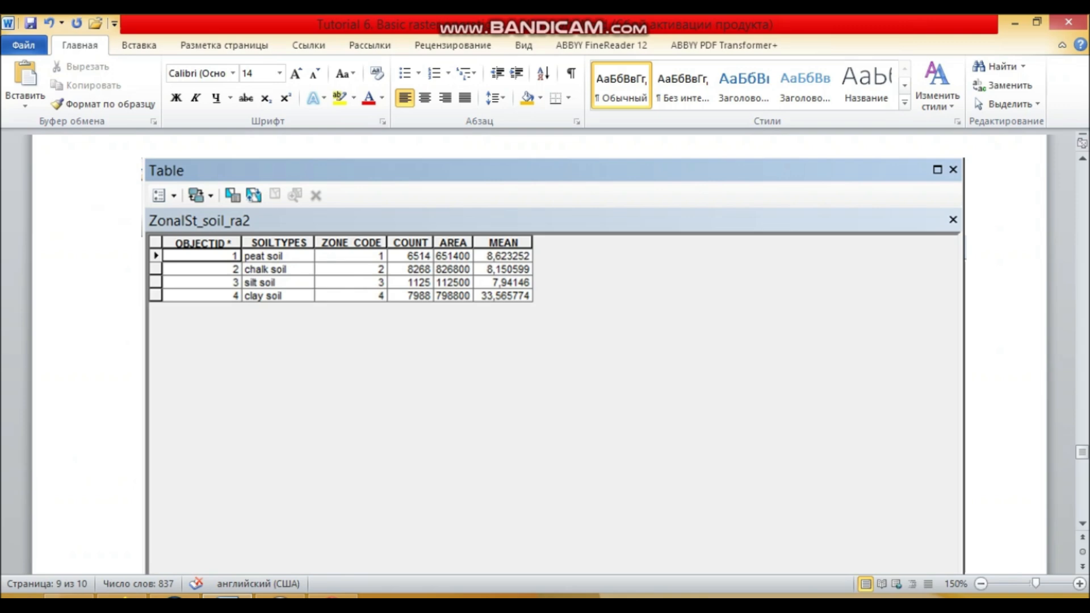
Return to ArcMap and narrow the ZonalSt_soil_ra2 table window to uncover more of the map.
click(175, 597)
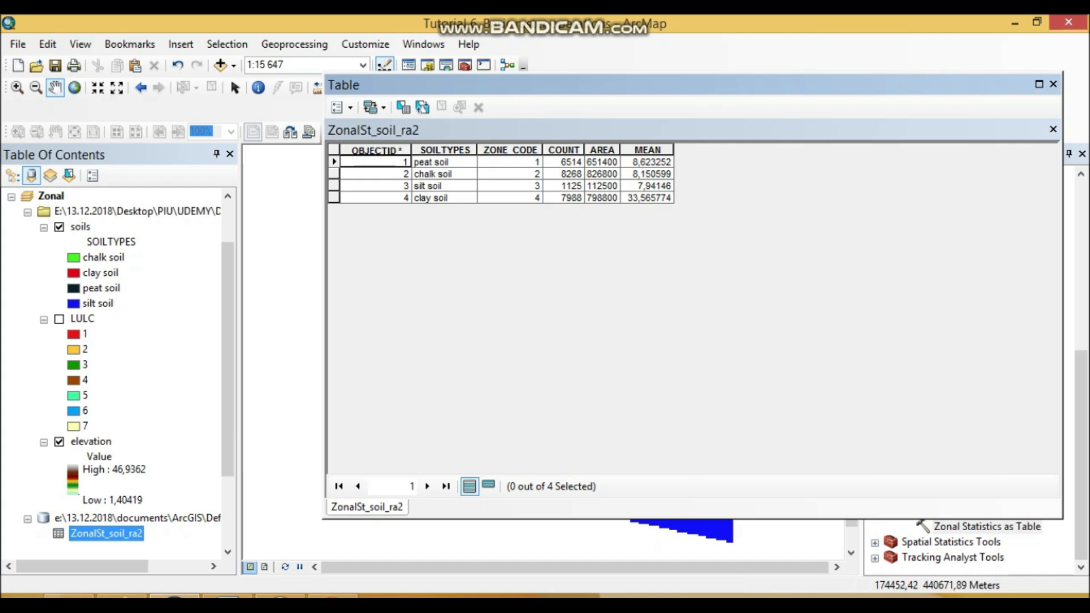
drag(323, 267, 684, 266)
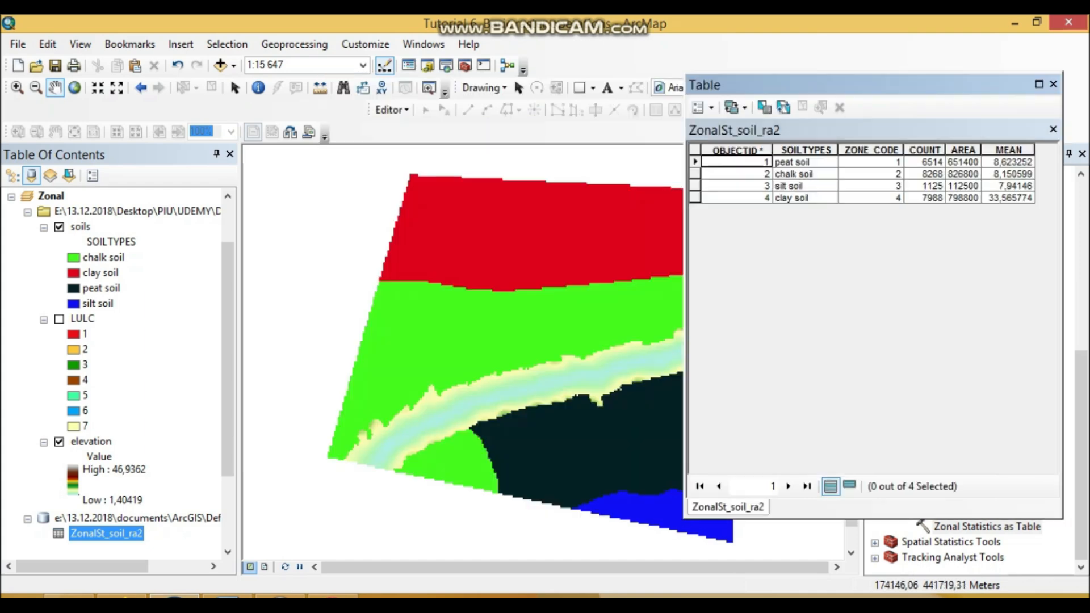
List the layers by drawing order and pan the map so the soils raster is clear of the table window.
click(13, 175)
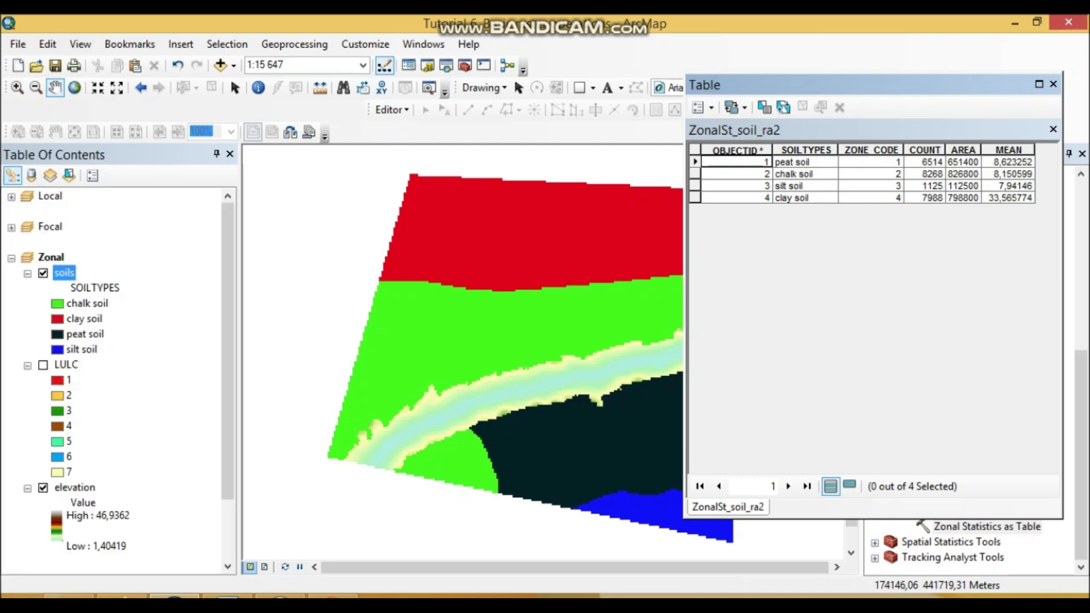
drag(568, 351, 457, 327)
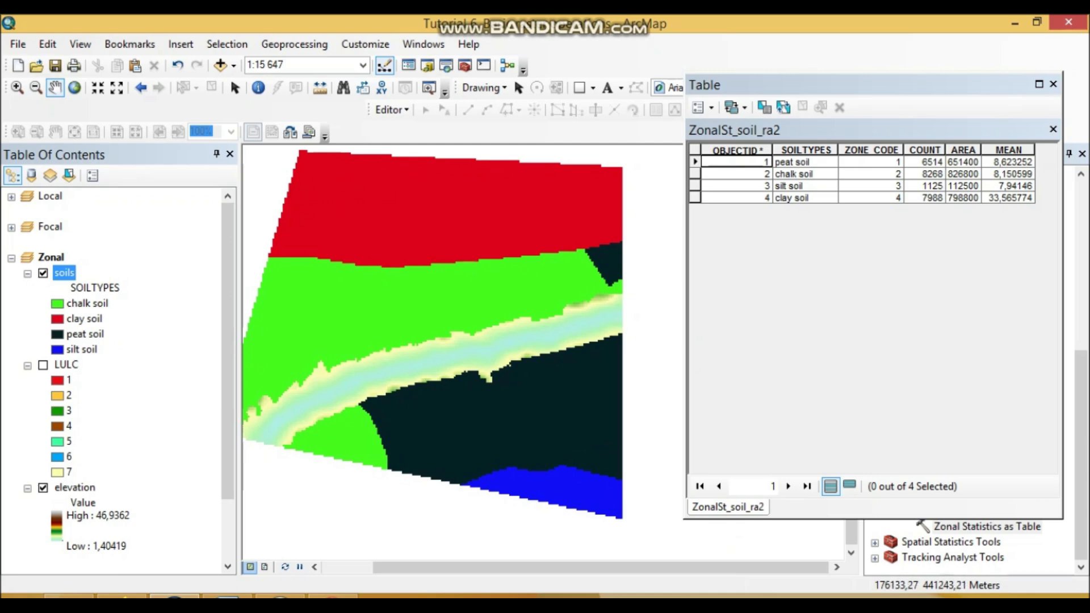
click(1008, 162)
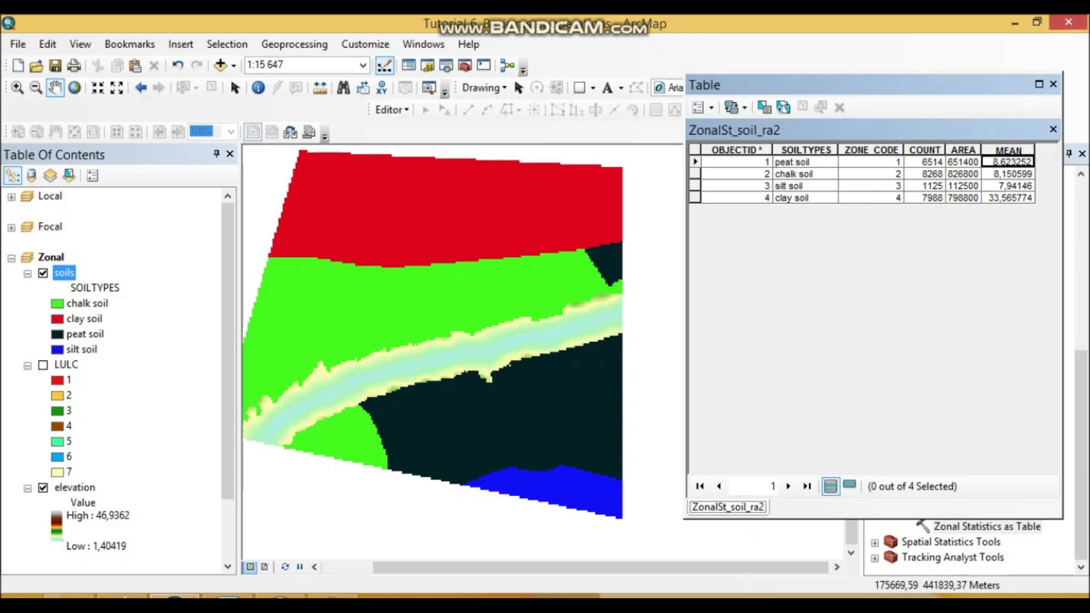
Switch to the Word document and reread question a about what a statistic table record represents.
click(228, 596)
scroll(540, 354, up, 3)
scroll(539, 354, up, 2)
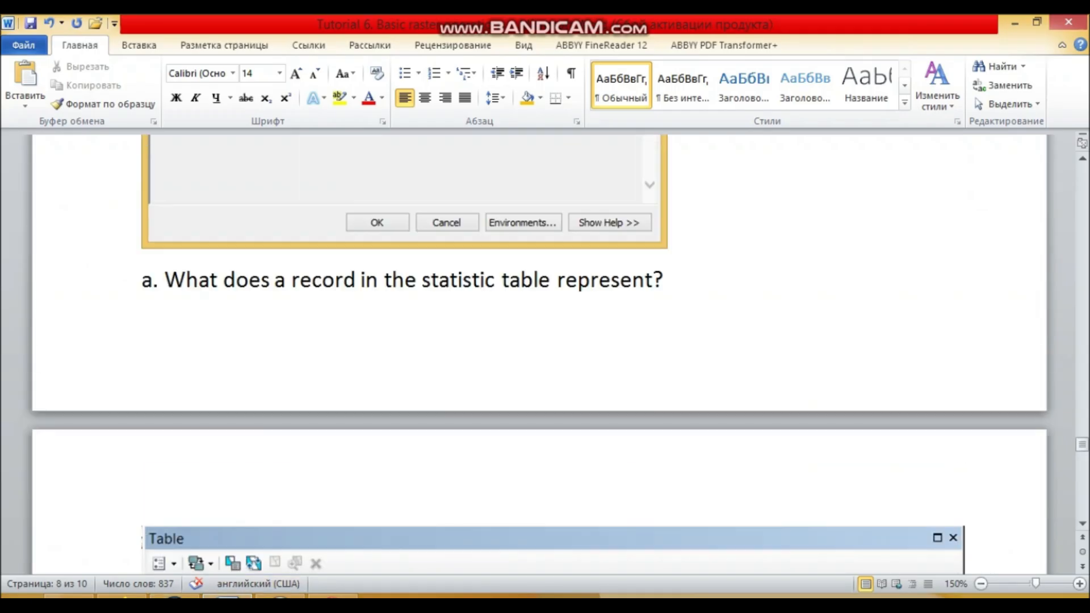
scroll(539, 354, down, 2)
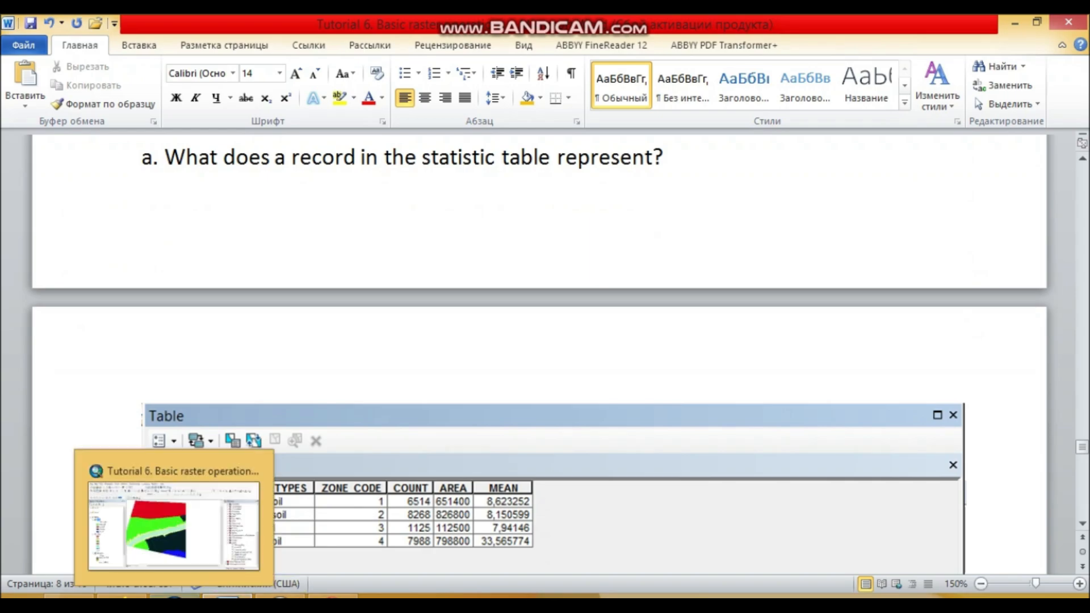
Return to ArcMap and highlight the soil records of ZonalSt_soil_ra2 one after another, ending with silt soil.
click(174, 596)
click(695, 163)
click(695, 174)
click(695, 198)
click(695, 187)
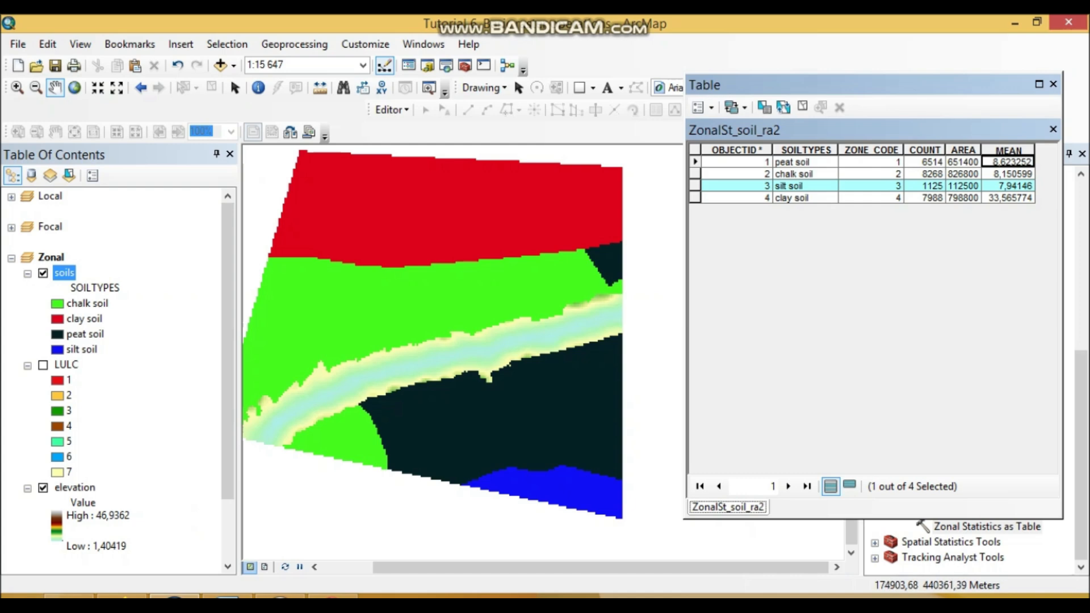
Switch to the Word document and shrink the pasted table picture proportionally to about two thirds of its width.
click(228, 596)
scroll(539, 354, down, 8)
click(573, 341)
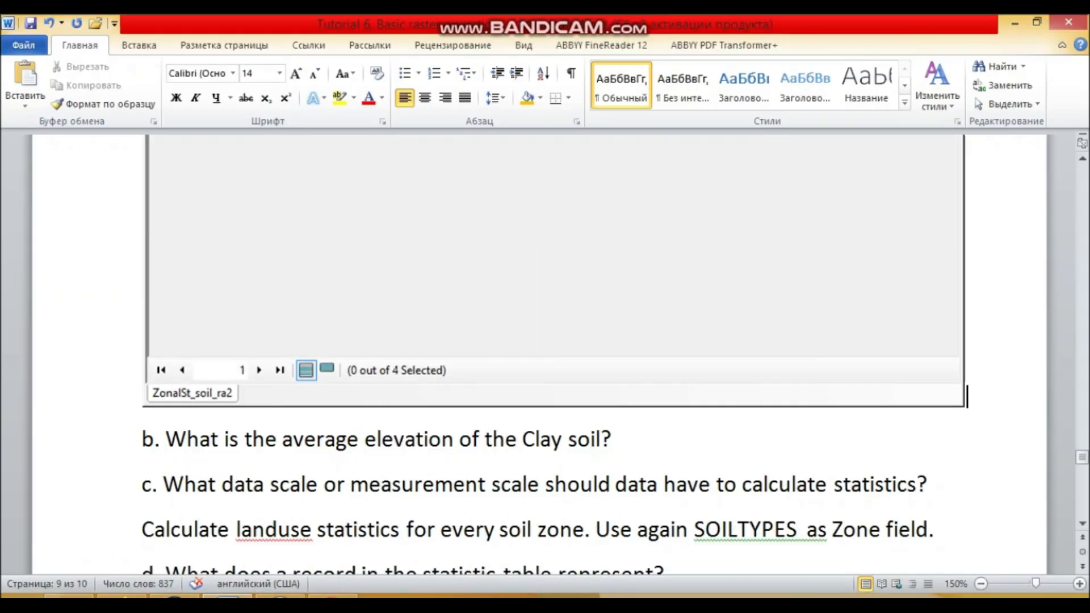
scroll(573, 341, up, 2)
scroll(574, 341, up, 2)
scroll(574, 341, down, 2)
drag(967, 530, 683, 360)
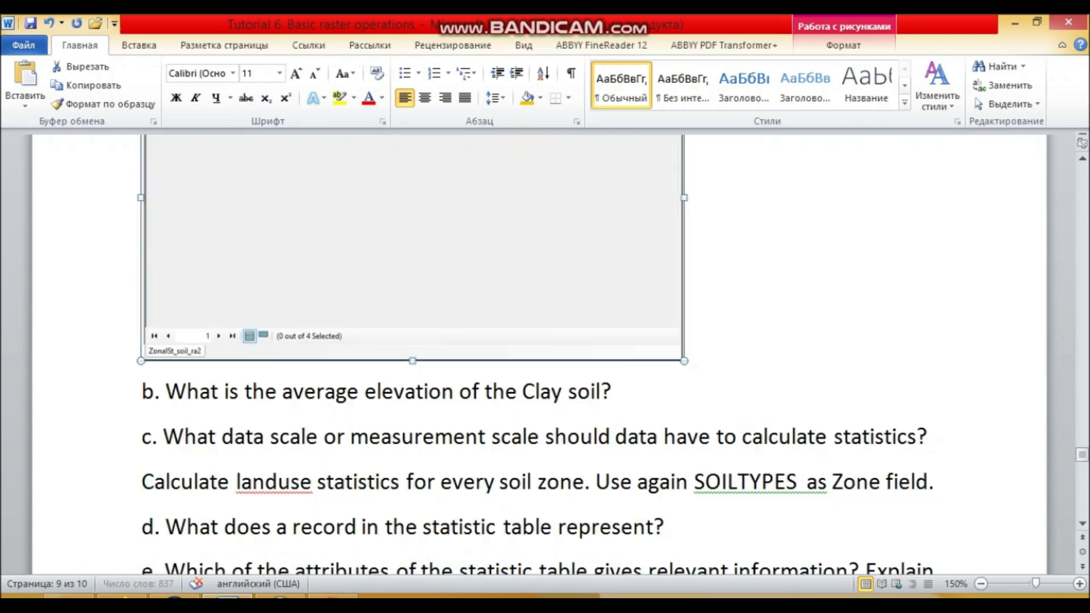
Answer question a on a new line below the table picture with "It does represent the pixel class/value.".
click(750, 324)
key(alt+shift)
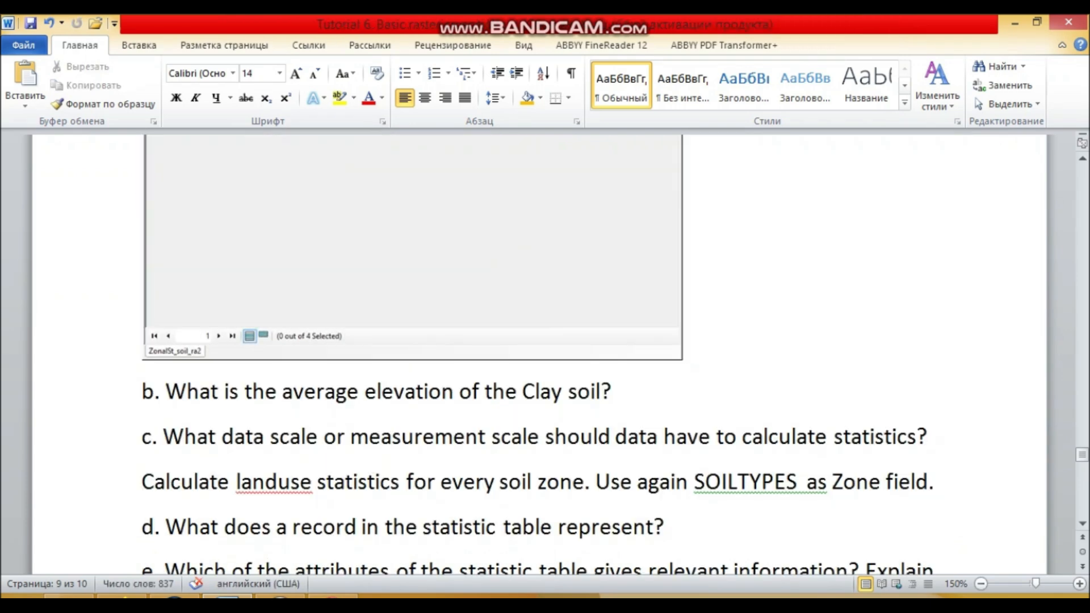
key(Return)
text(It)
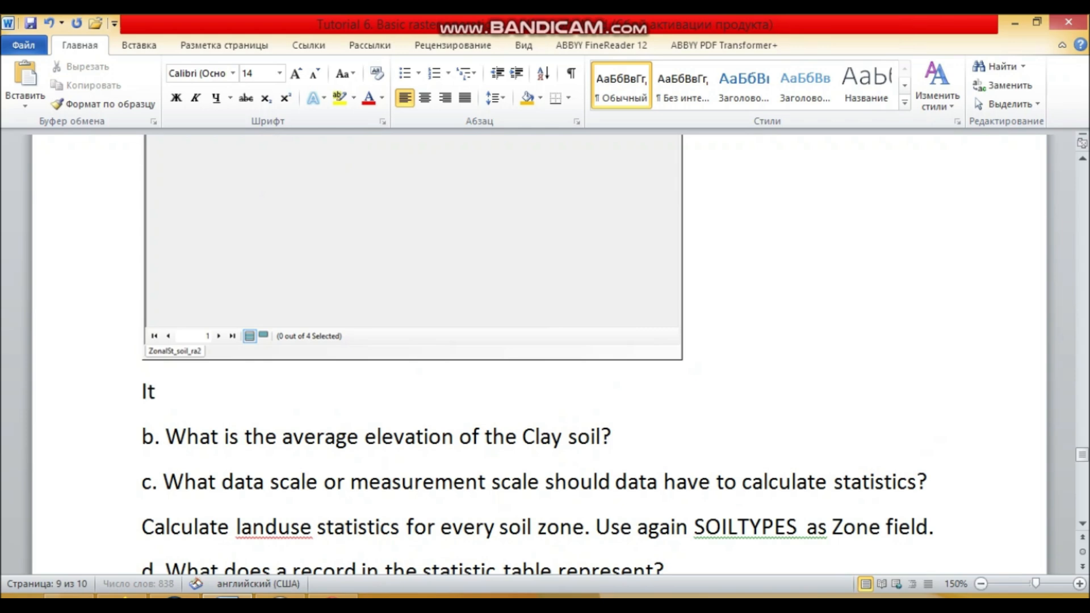
text( does represent)
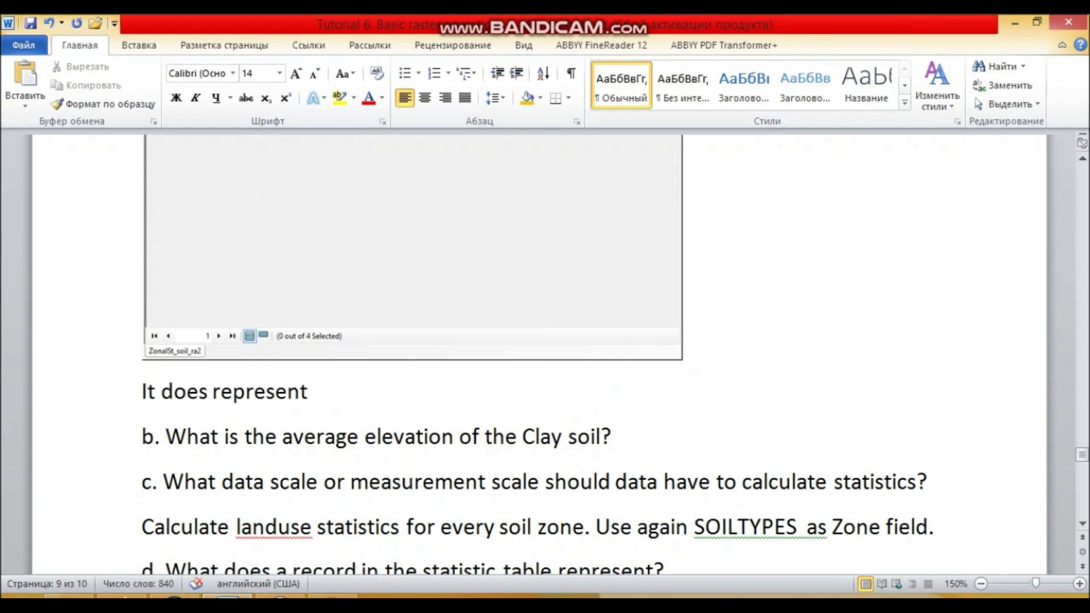
text( the pixel class)
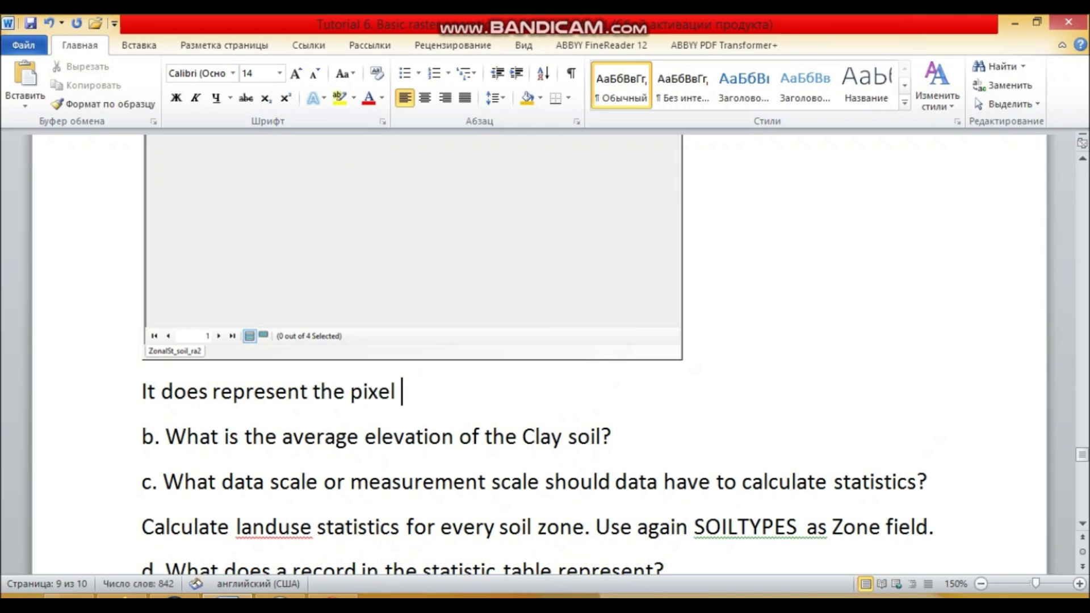
text(/value)
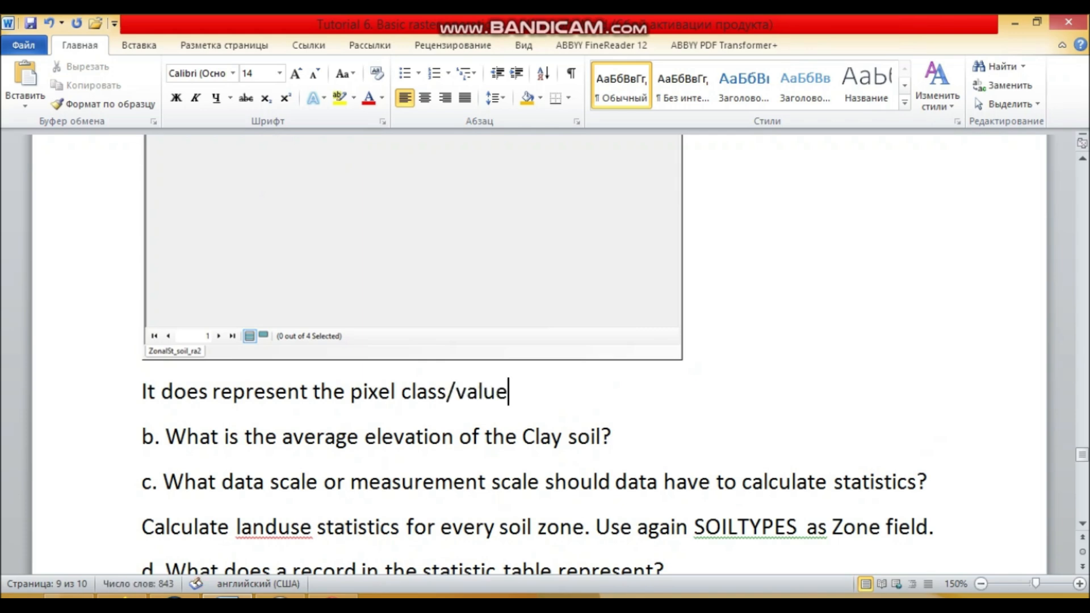
text(.)
Switch to ArcMap, open the soils attribute table, highlight each soil class on the map in turn, and clear the selection.
key(alt+Tab)
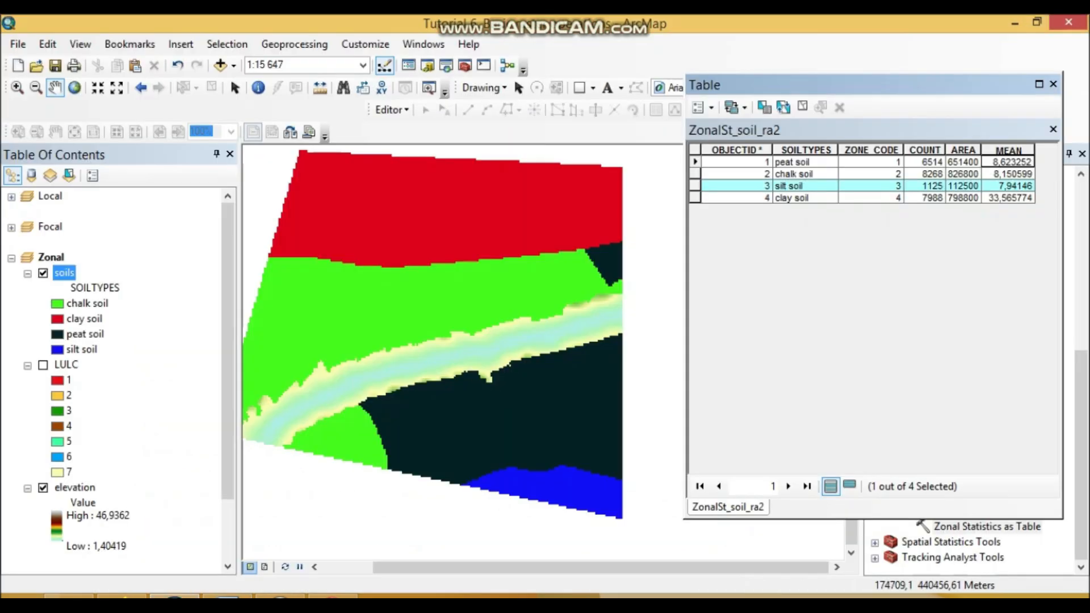
right_click(65, 273)
click(113, 324)
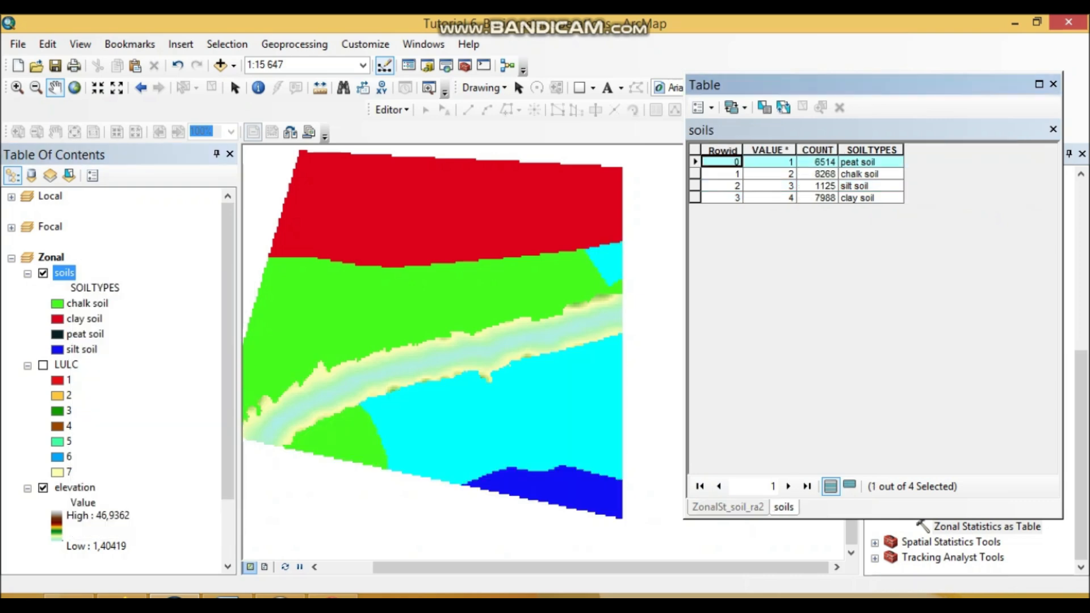
click(695, 175)
click(695, 186)
click(695, 198)
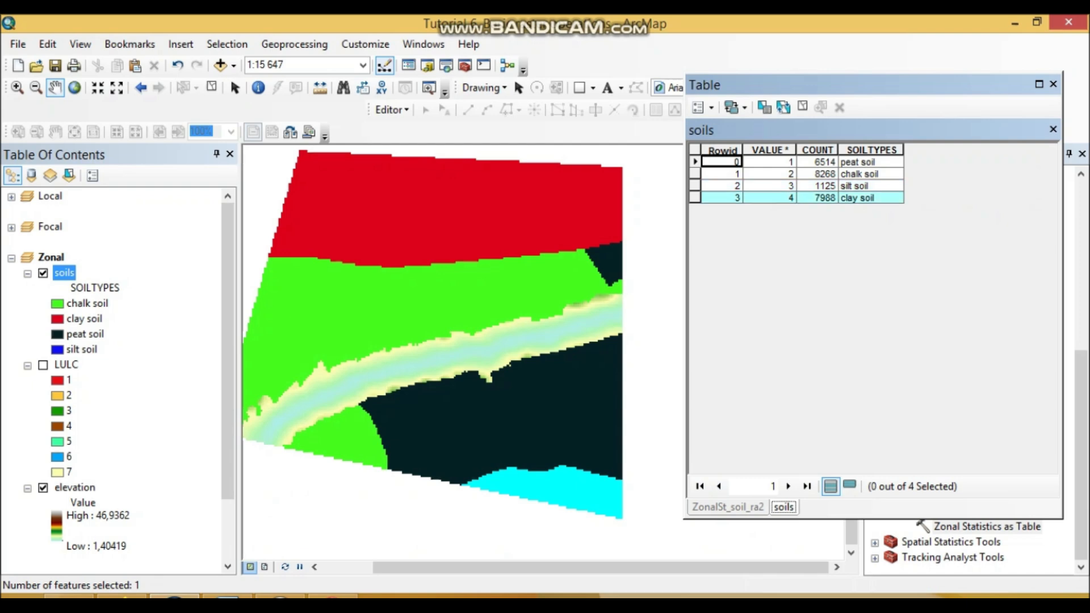
click(802, 106)
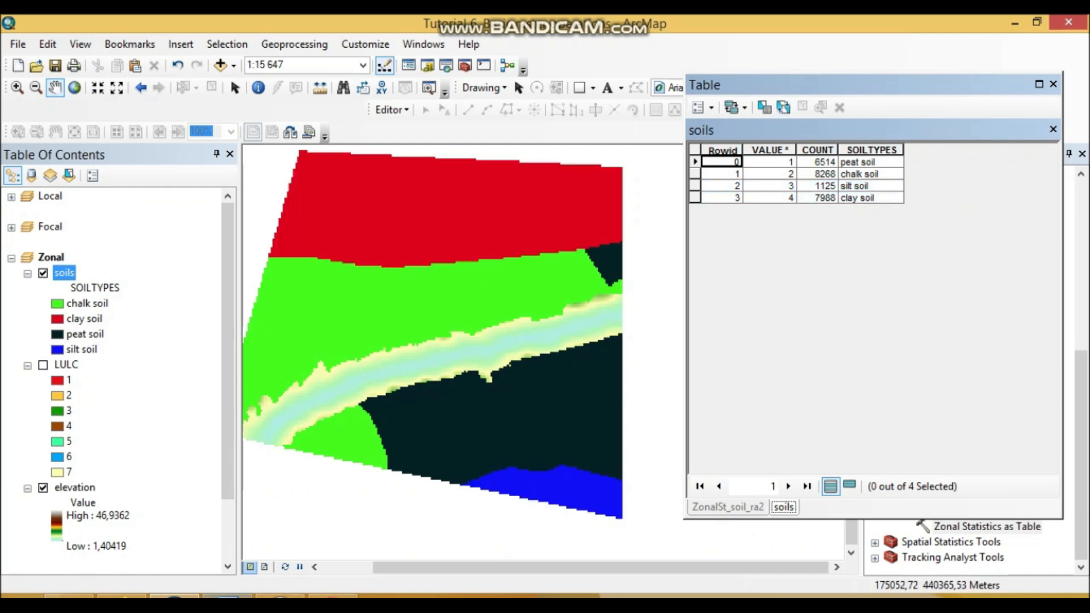
Place the cursor after question b in Word, then look up the clay soil record in ArcMap's ZonalSt_soil_ra2 table, clearing its previous selection.
key(alt+Tab)
scroll(568, 397, down, 2)
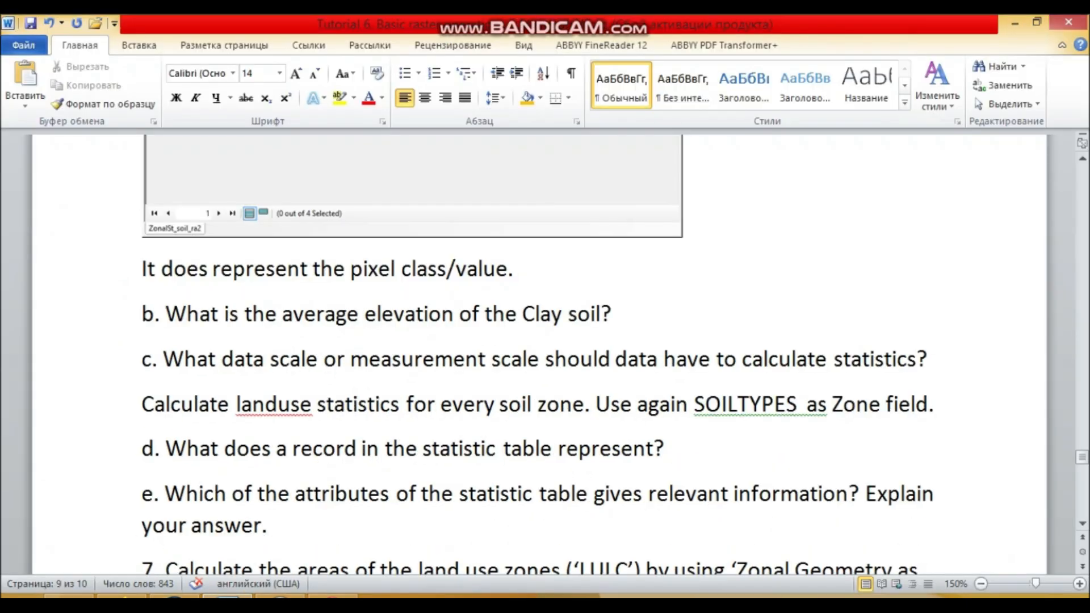
click(613, 314)
click(175, 596)
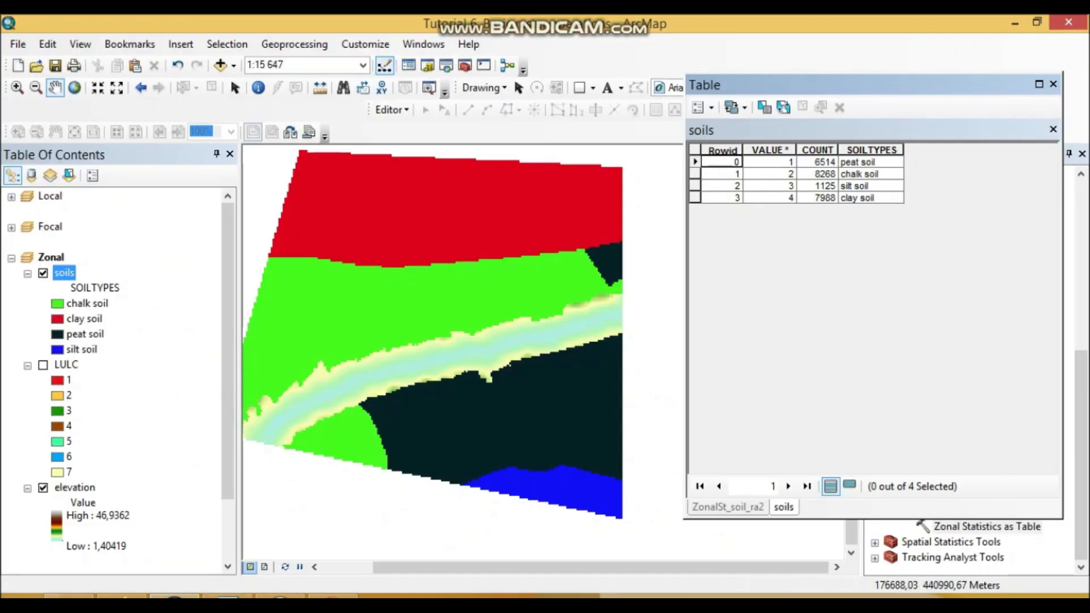
click(727, 507)
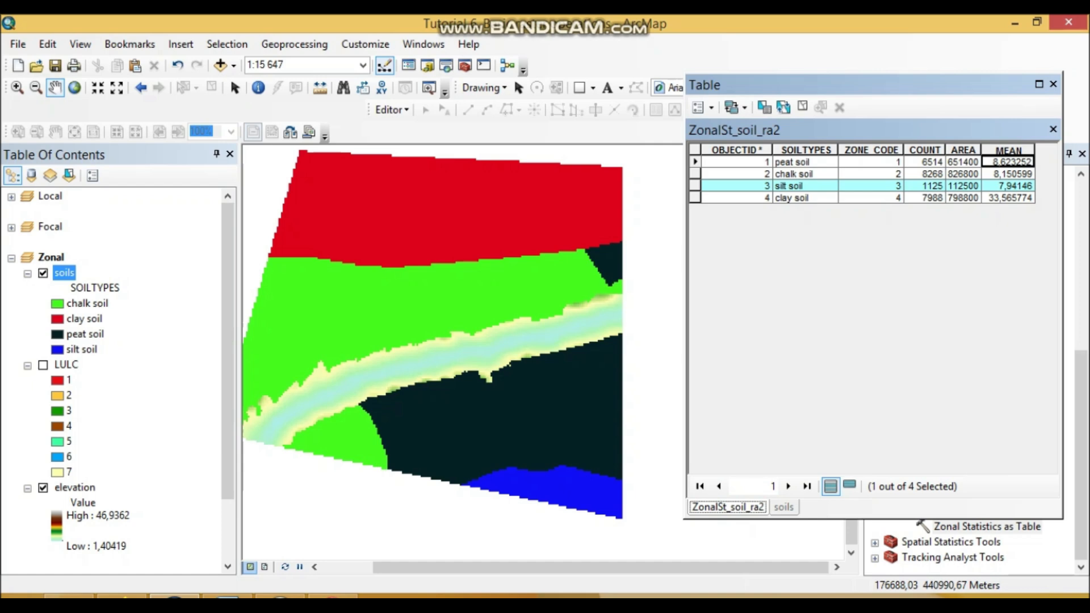
click(802, 106)
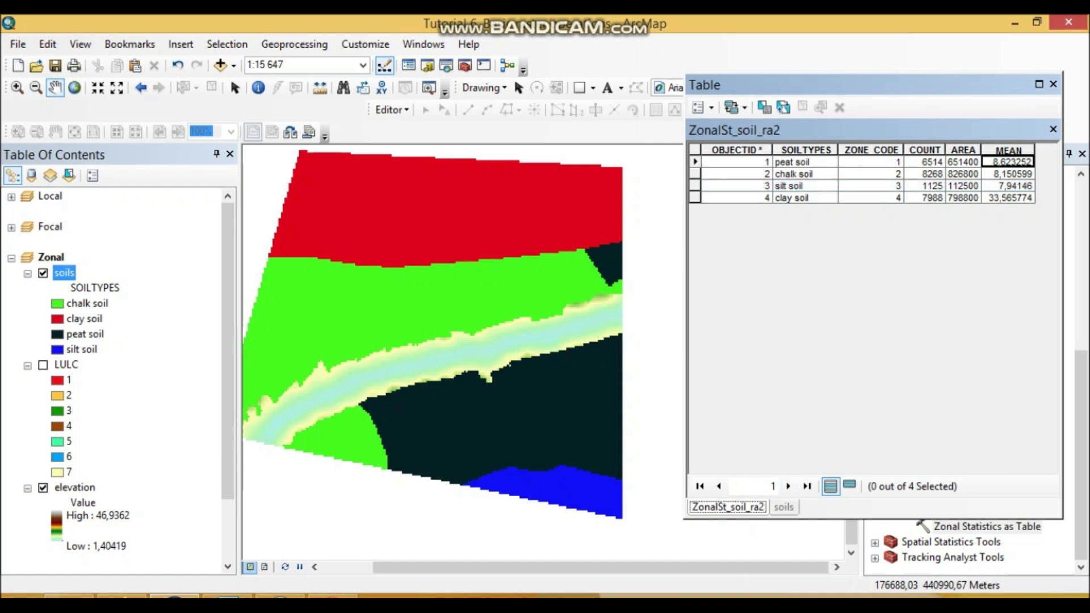
click(695, 198)
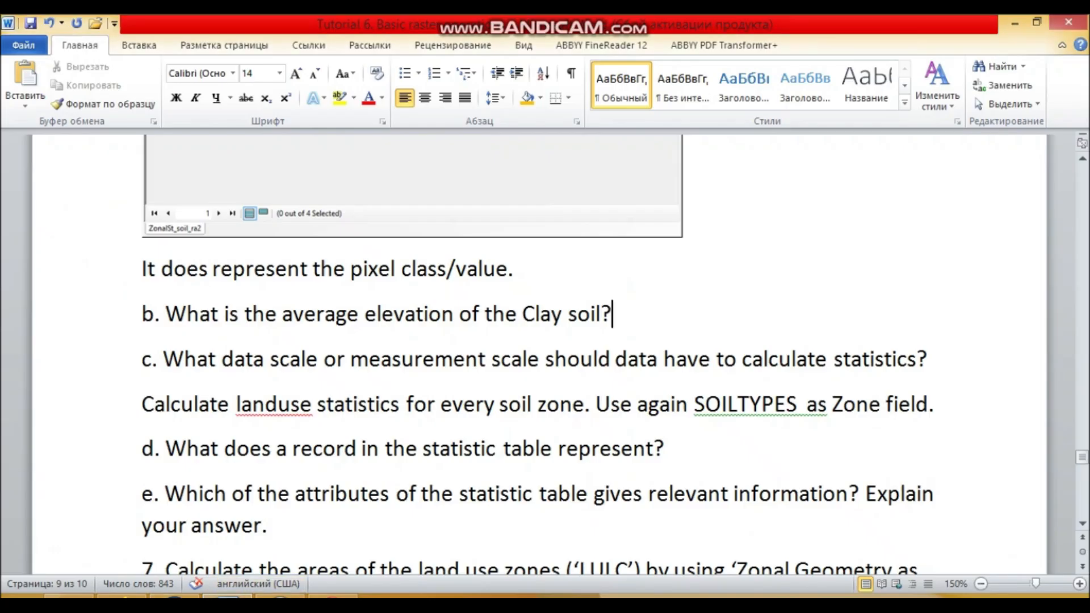
In the Word document, answer question b with "33, 5 meters" on a new line, undoing the automatic list numbering.
key(Return)
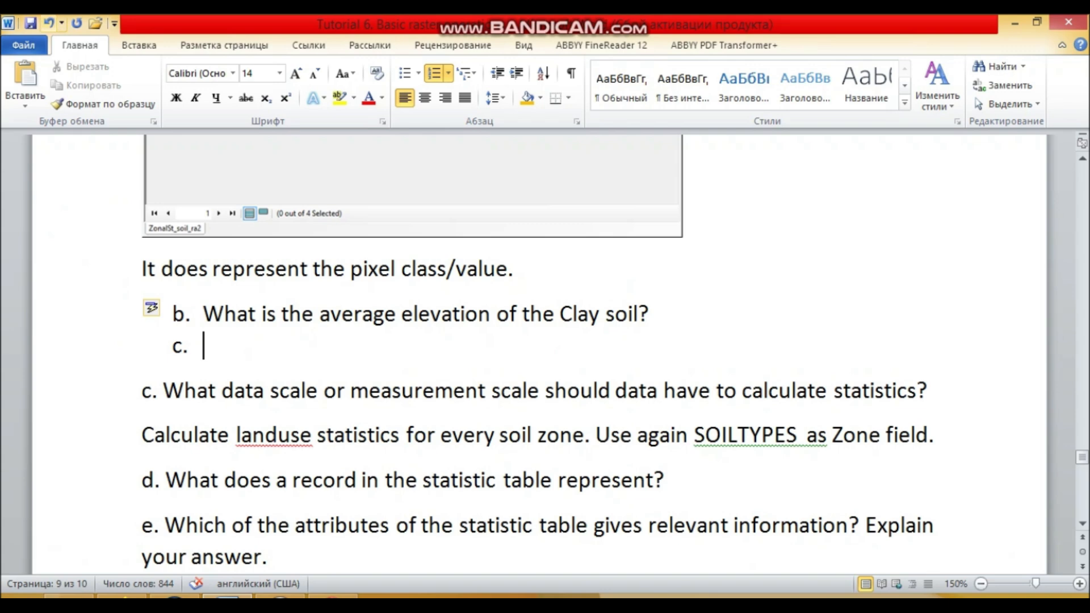
key(ctrl+z)
text(33, 5 meters)
scroll(537, 352, down, 1)
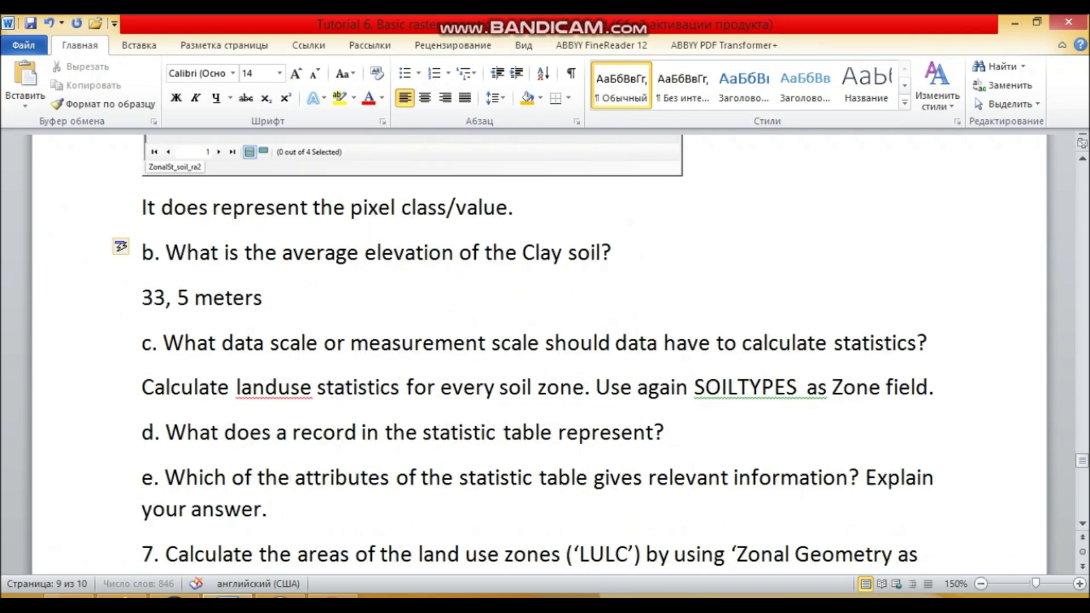